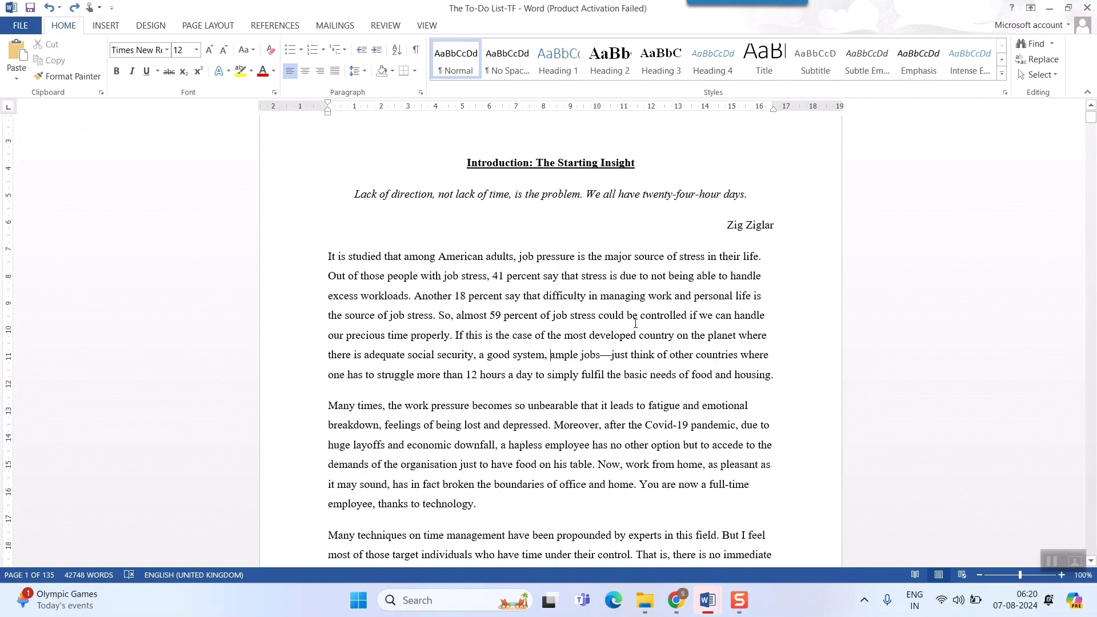
Step: Insert a Plain Number 2 page number centred at the bottom of every page
{"action": "scroll", "coordinate": [636, 324], "scroll_direction": "down", "scroll_amount": 6}
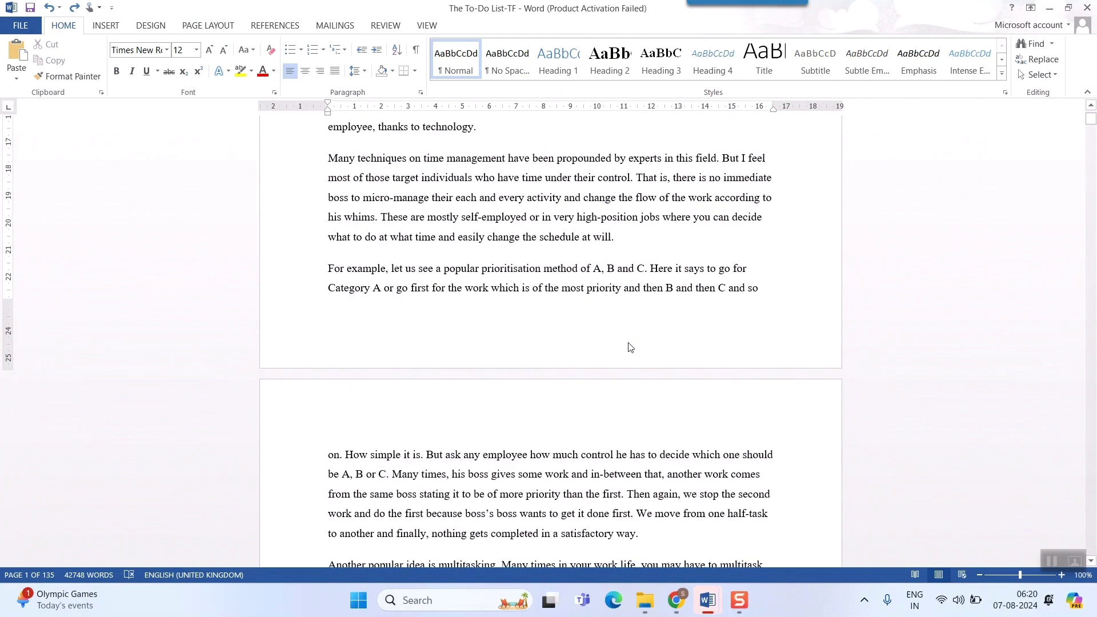
{"action": "scroll", "coordinate": [629, 339], "scroll_direction": "up", "scroll_amount": 3}
{"action": "scroll", "coordinate": [629, 340], "scroll_direction": "down", "scroll_amount": 3}
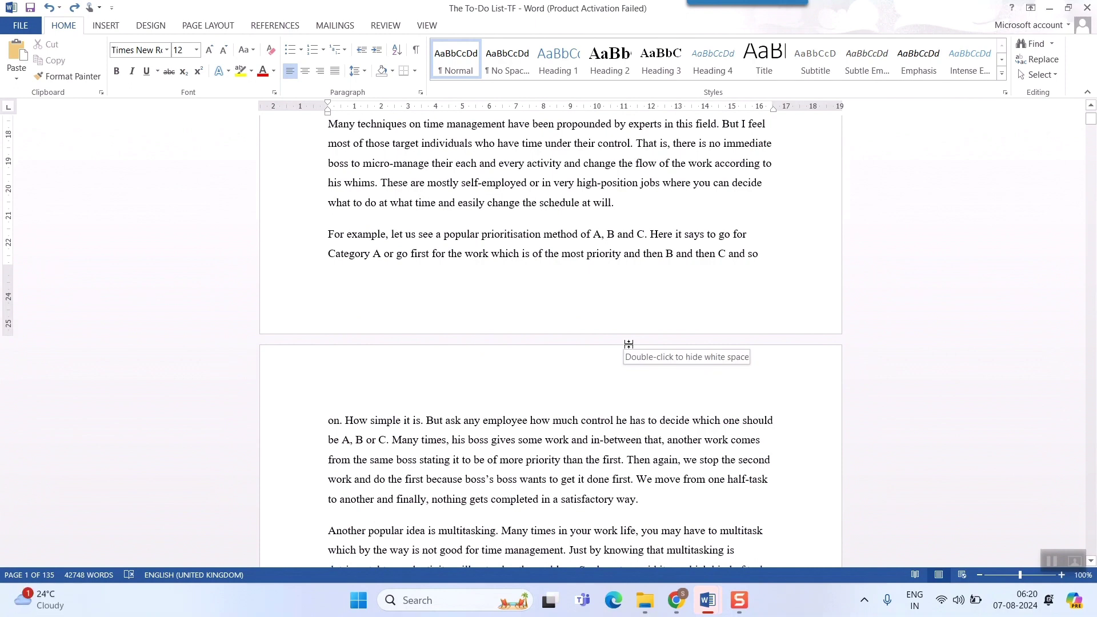
{"action": "scroll", "coordinate": [629, 344], "scroll_direction": "up", "scroll_amount": 9}
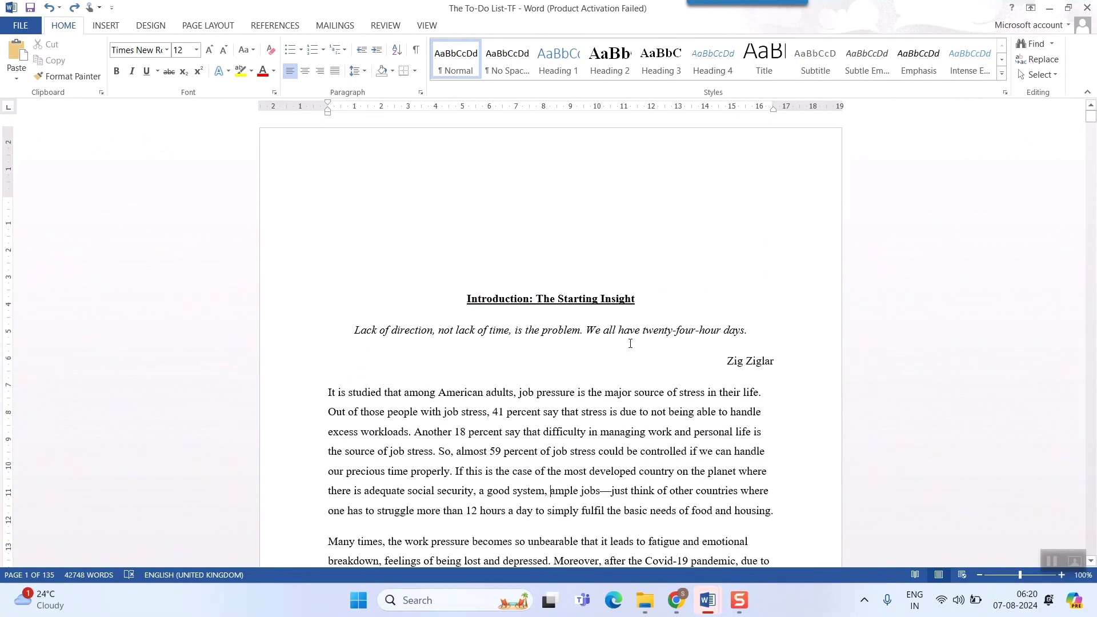
{"action": "scroll", "coordinate": [630, 344], "scroll_direction": "down", "scroll_amount": 3}
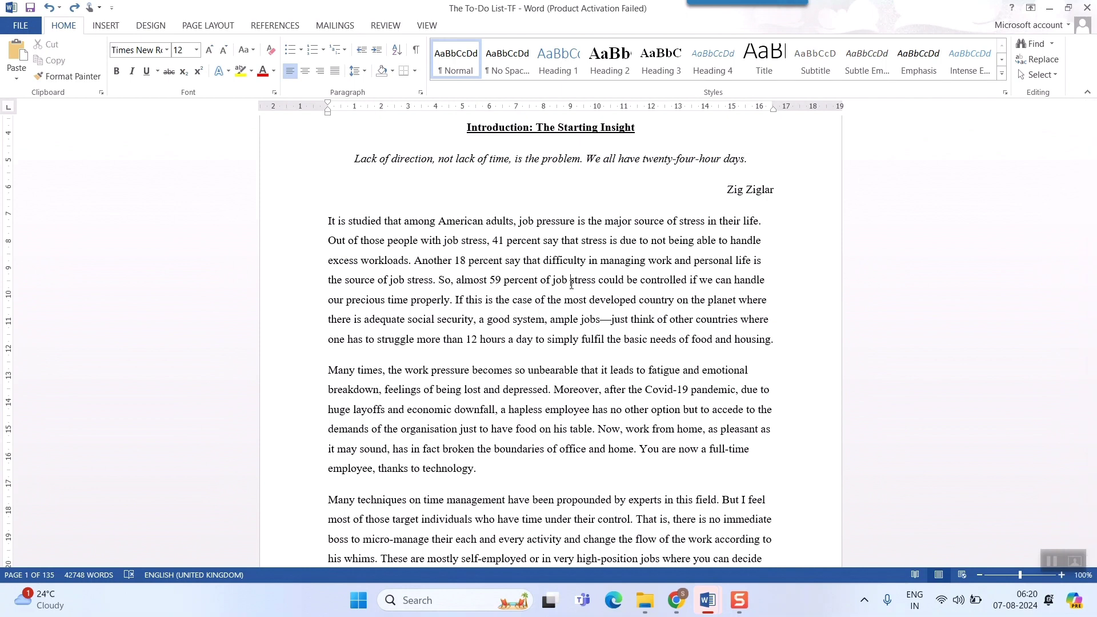
{"action": "left_click", "coordinate": [110, 29]}
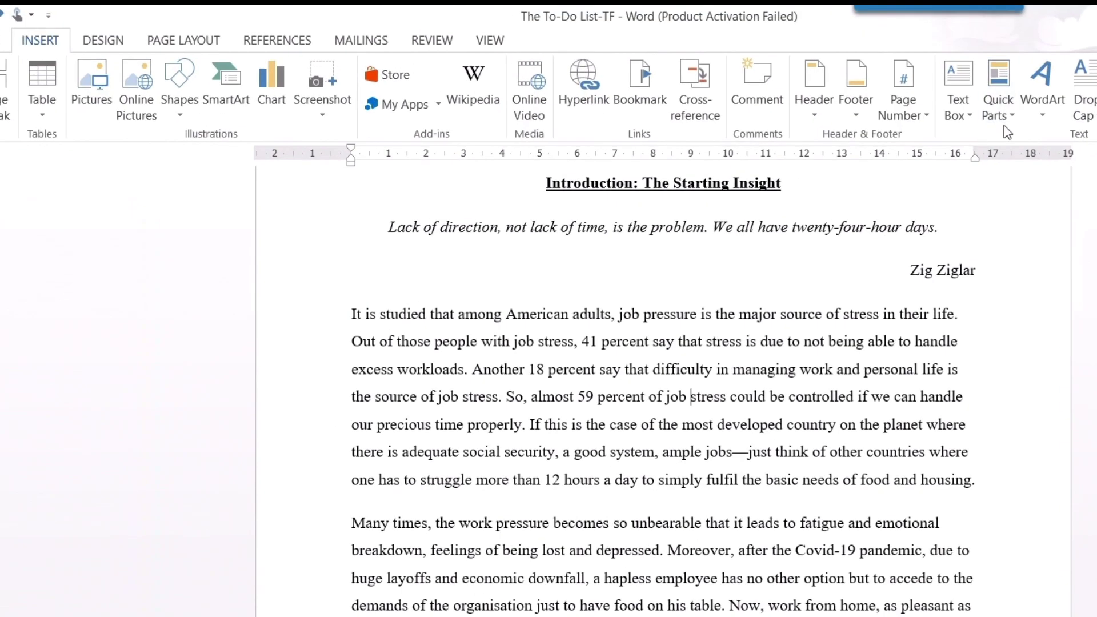
{"action": "left_click", "coordinate": [914, 117]}
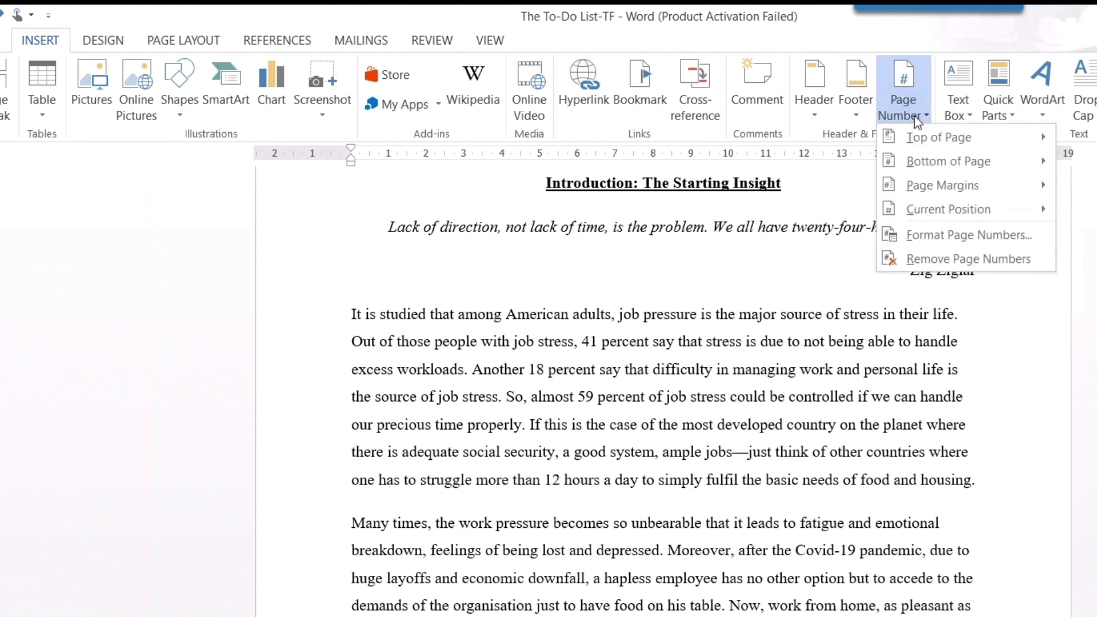
{"action": "mouse_move", "coordinate": [942, 167]}
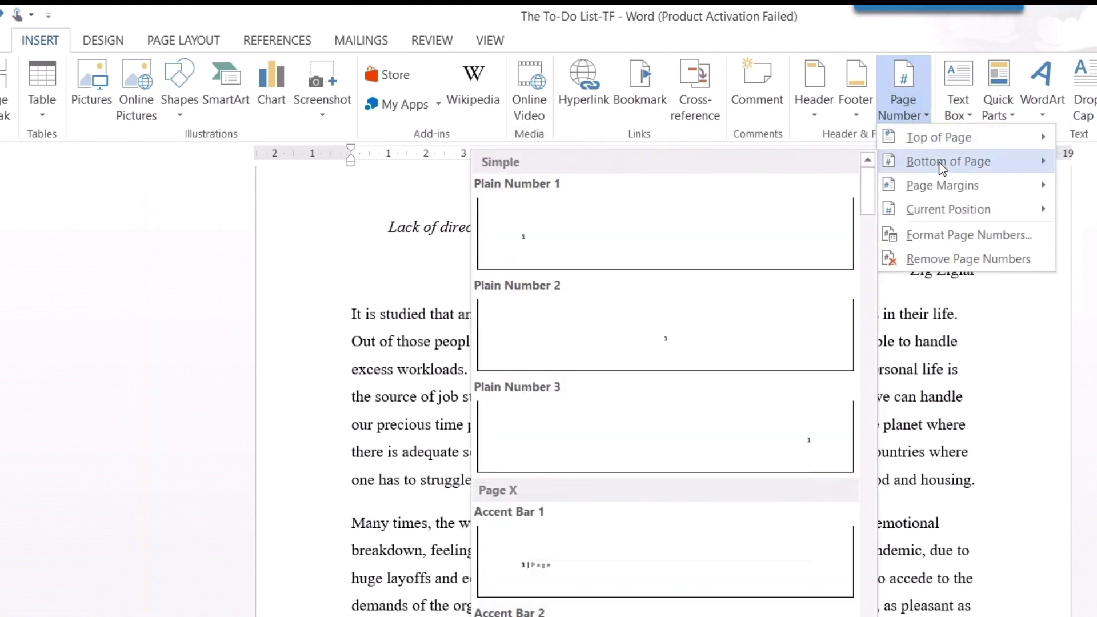
{"action": "left_click", "coordinate": [694, 341]}
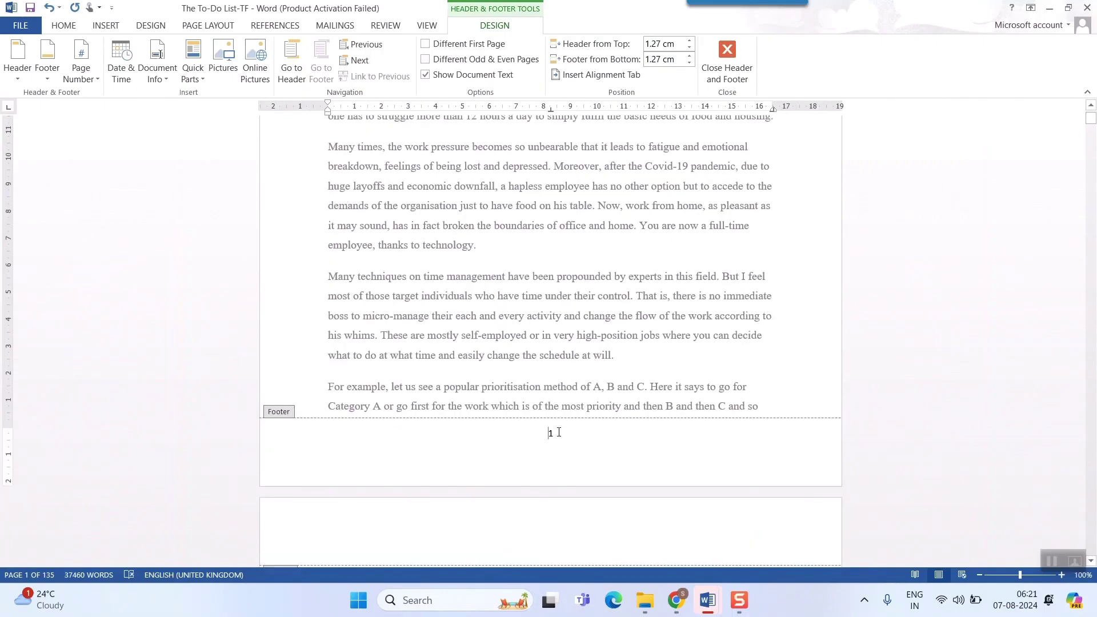
{"action": "scroll", "coordinate": [559, 432], "scroll_direction": "down", "scroll_amount": 15}
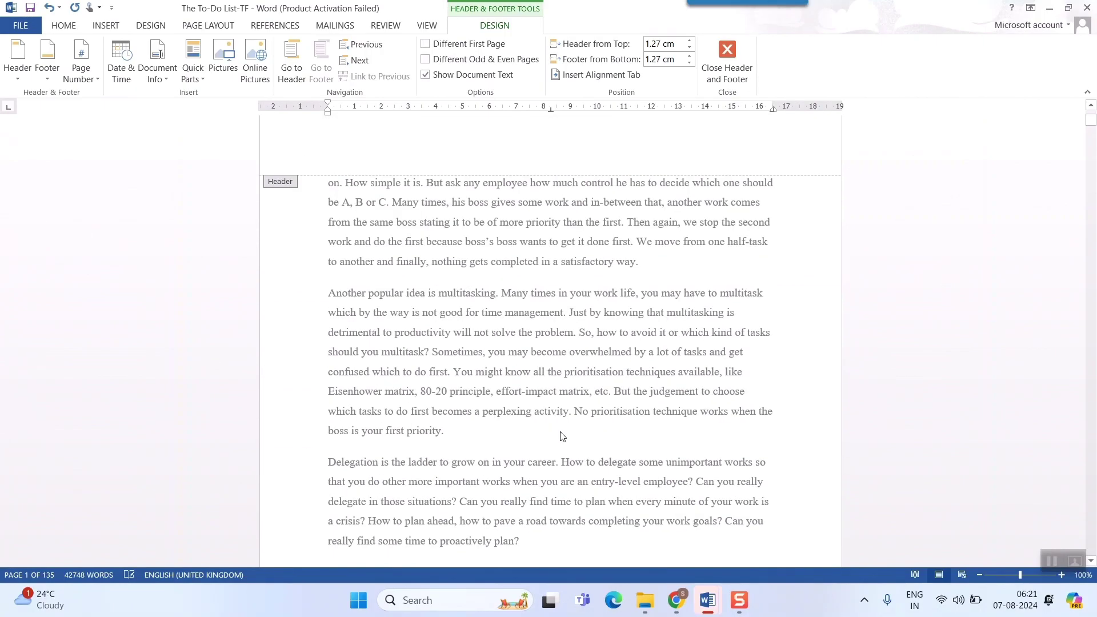
{"action": "left_click_drag", "start_coordinate": [1092, 138], "coordinate": [1092, 116]}
Step: Set the page number format to uppercase Roman numerals I, II, III in Format Page Numbers
{"action": "scroll", "coordinate": [617, 311], "scroll_direction": "down", "scroll_amount": 8}
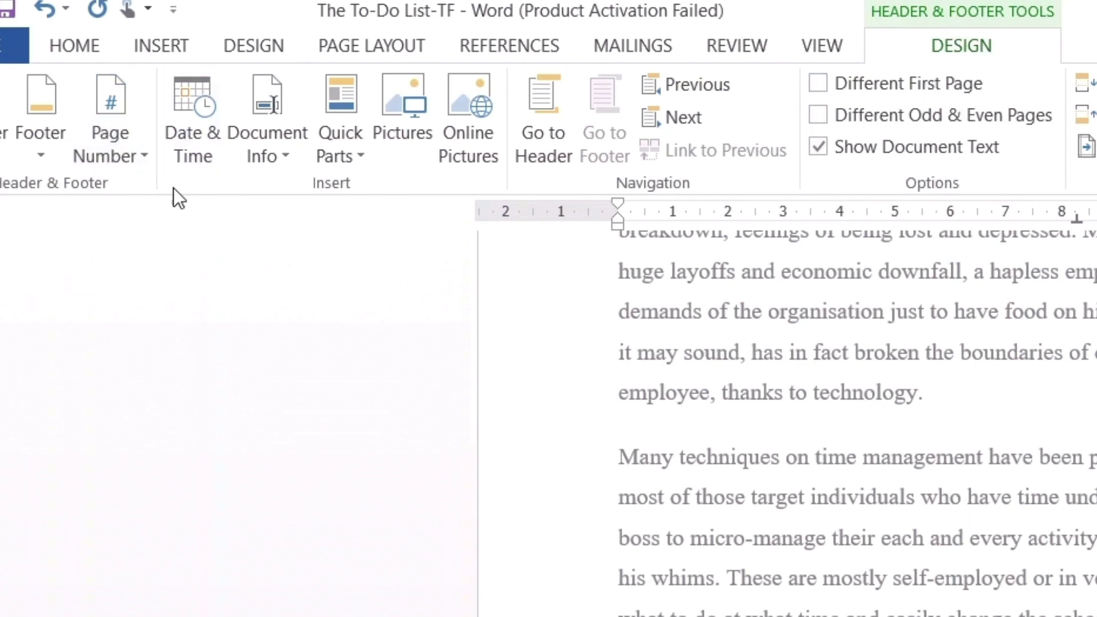
{"action": "left_click", "coordinate": [135, 149]}
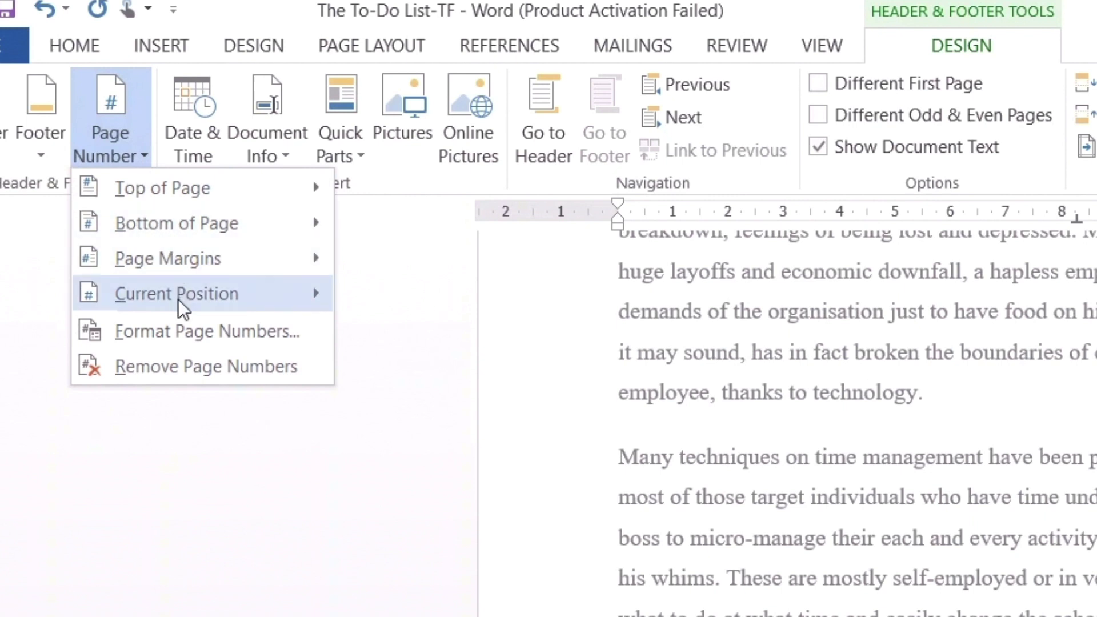
{"action": "left_click", "coordinate": [189, 331]}
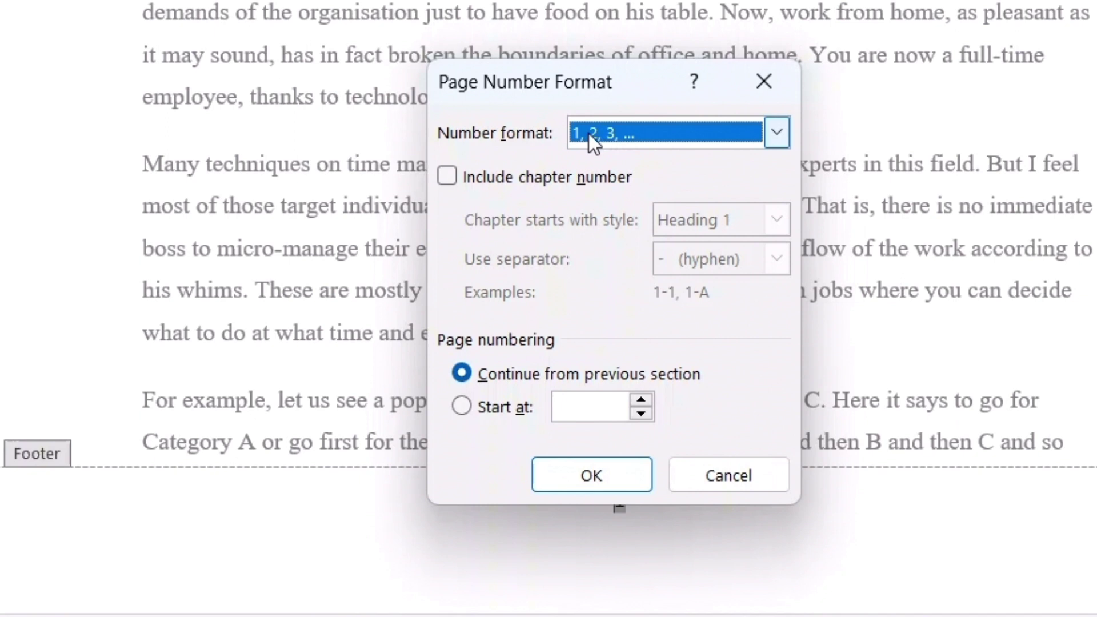
{"action": "left_click", "coordinate": [776, 132]}
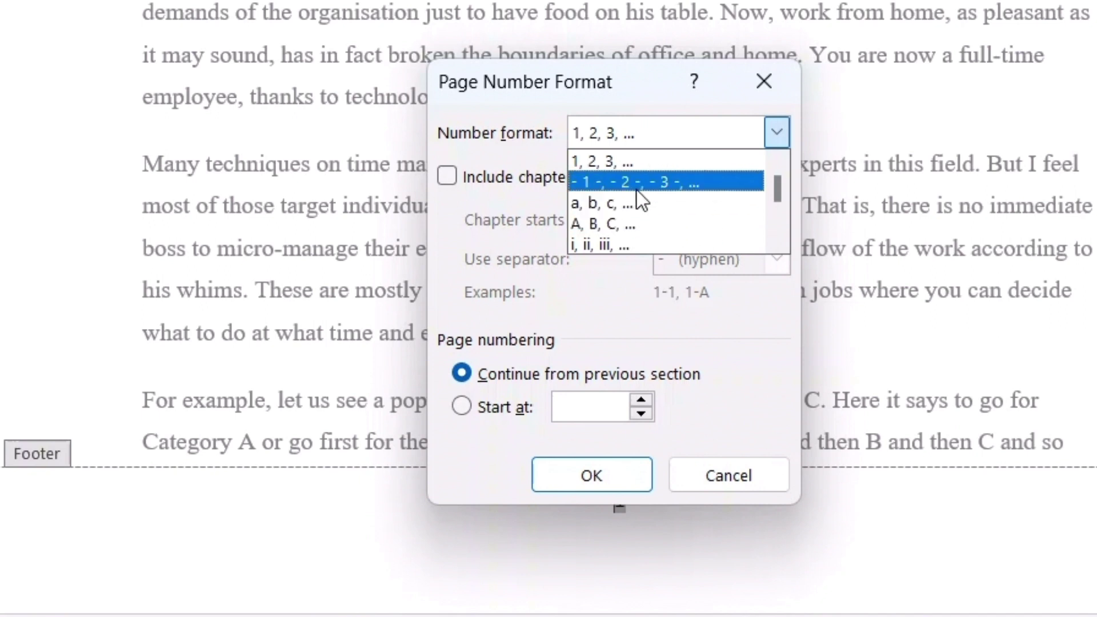
{"action": "scroll", "coordinate": [637, 190], "scroll_direction": "down", "scroll_amount": 2}
{"action": "scroll", "coordinate": [685, 215], "scroll_direction": "down", "scroll_amount": 1}
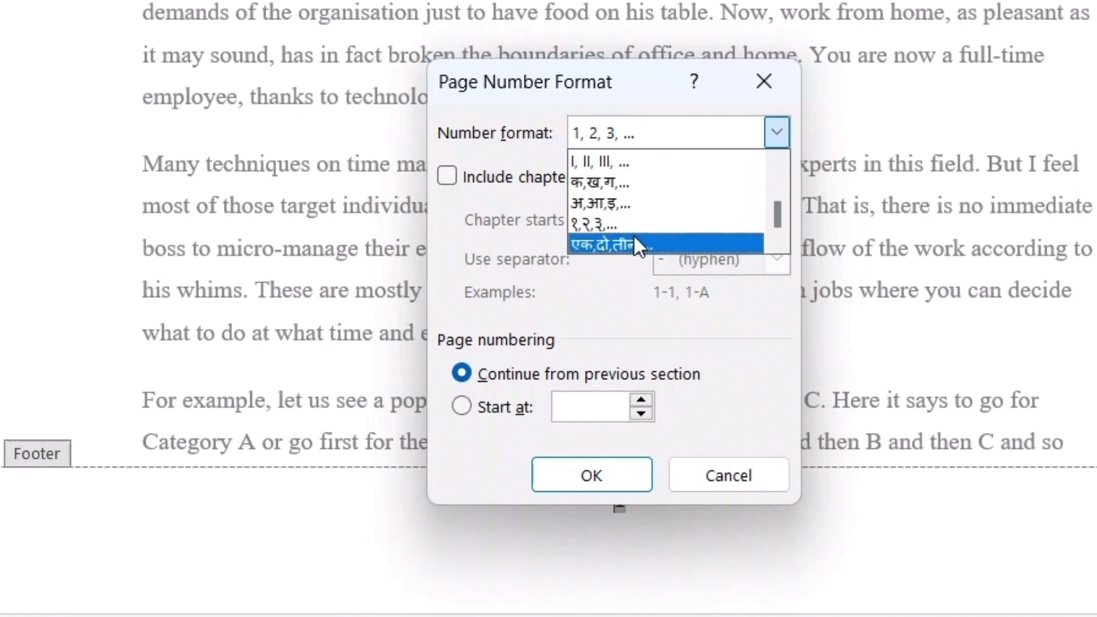
{"action": "scroll", "coordinate": [647, 235], "scroll_direction": "up", "scroll_amount": 1}
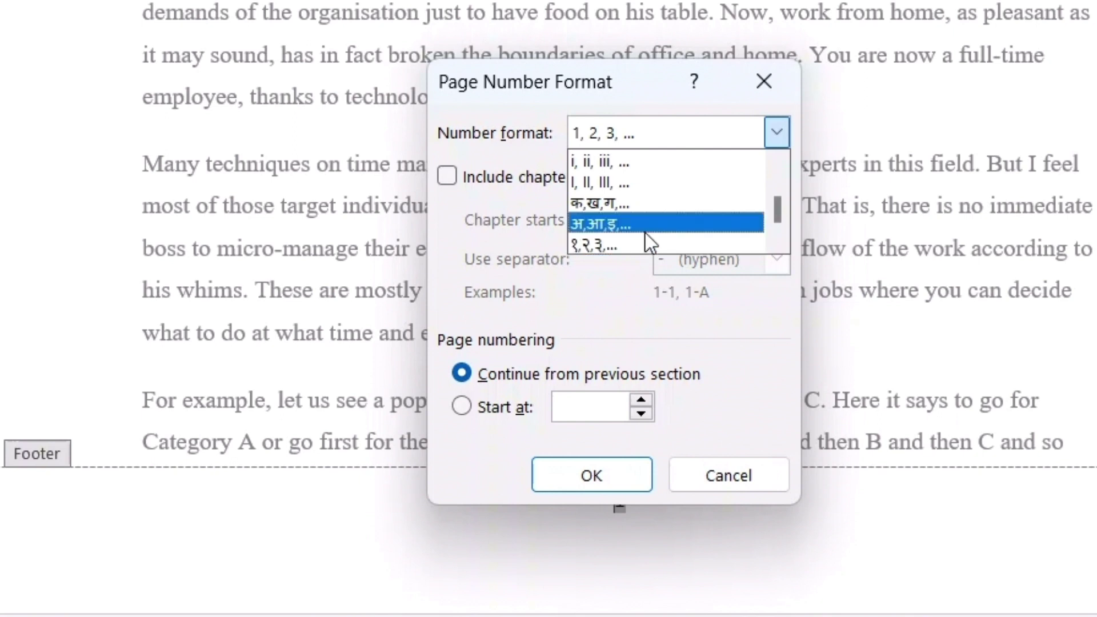
{"action": "scroll", "coordinate": [645, 230], "scroll_direction": "up", "scroll_amount": 2}
{"action": "scroll", "coordinate": [647, 231], "scroll_direction": "down", "scroll_amount": 1}
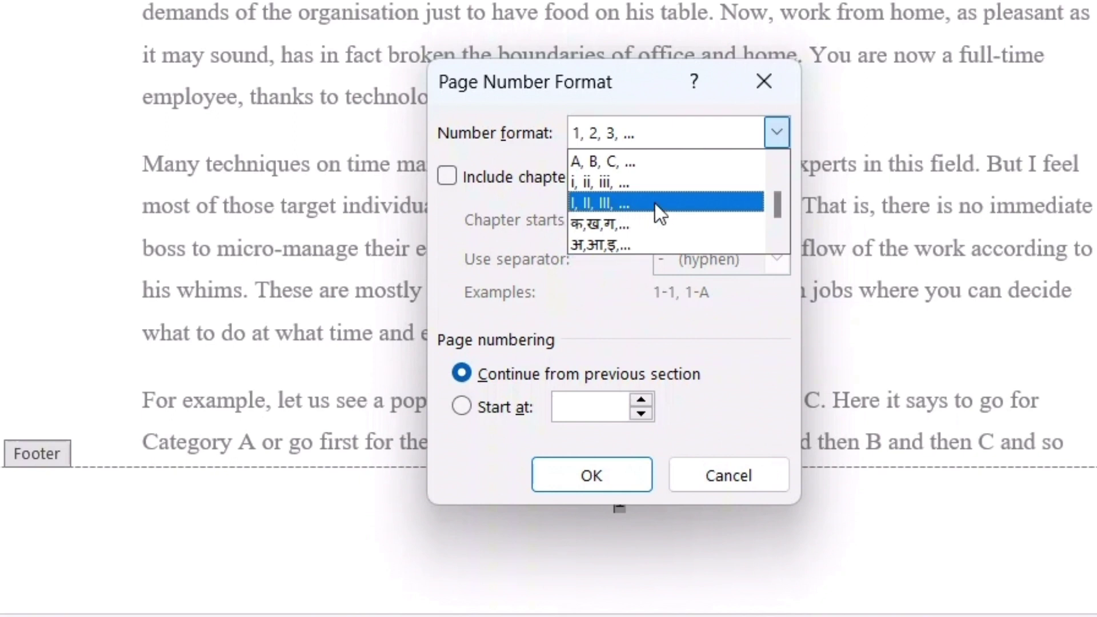
{"action": "scroll", "coordinate": [685, 204], "scroll_direction": "up", "scroll_amount": 3}
{"action": "scroll", "coordinate": [686, 204], "scroll_direction": "down", "scroll_amount": 3}
{"action": "left_click", "coordinate": [591, 200]}
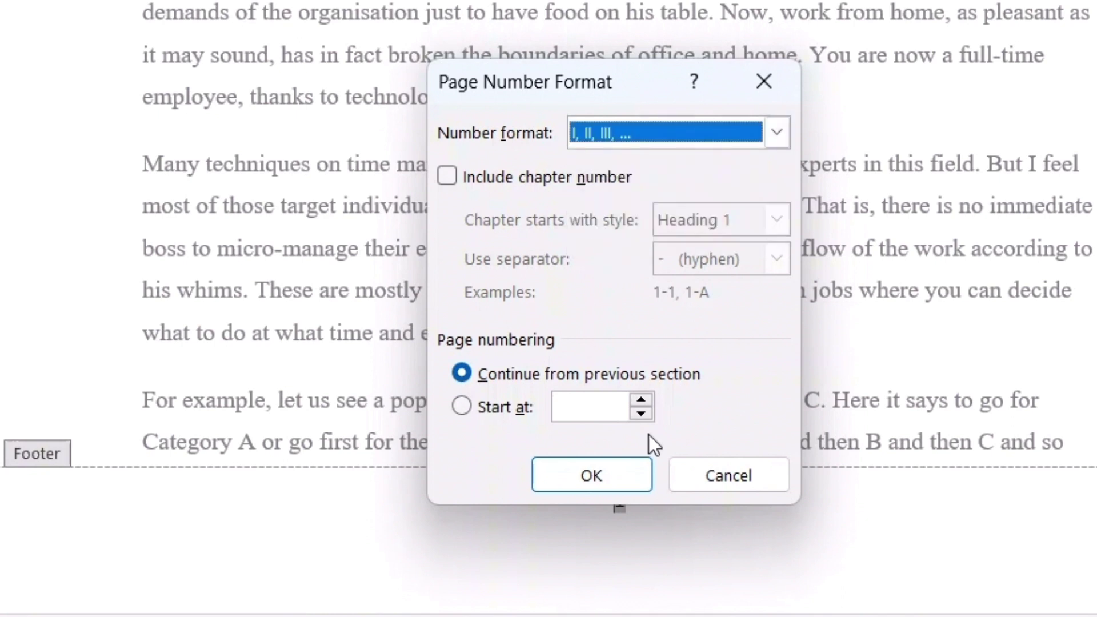
{"action": "left_click", "coordinate": [586, 476]}
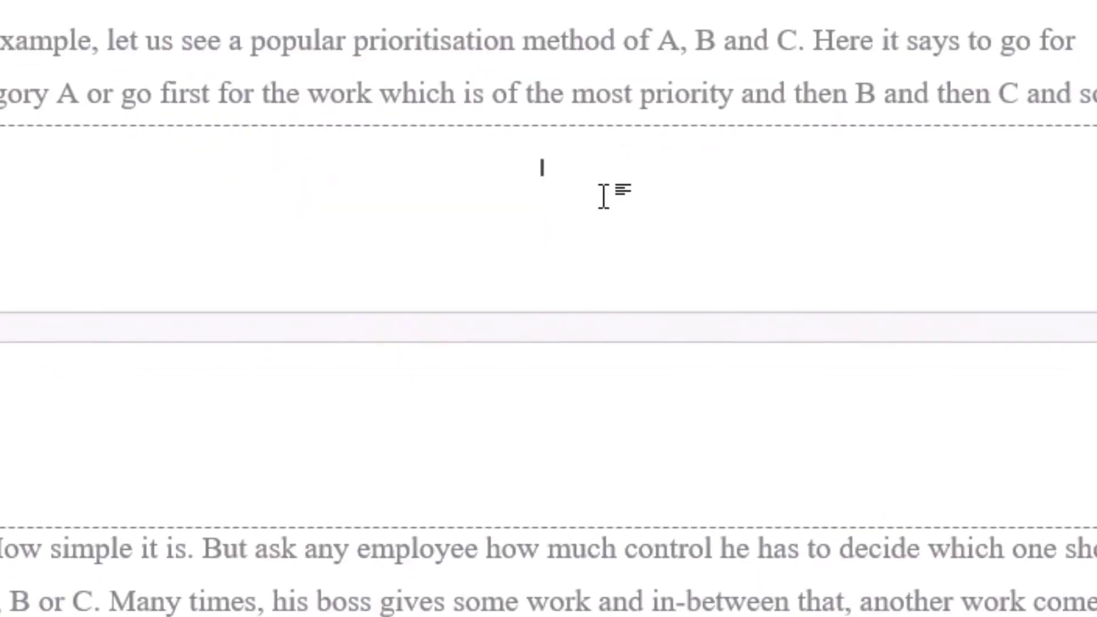
{"action": "scroll", "coordinate": [624, 211], "scroll_direction": "down", "scroll_amount": 10}
{"action": "scroll", "coordinate": [625, 208], "scroll_direction": "down", "scroll_amount": 20}
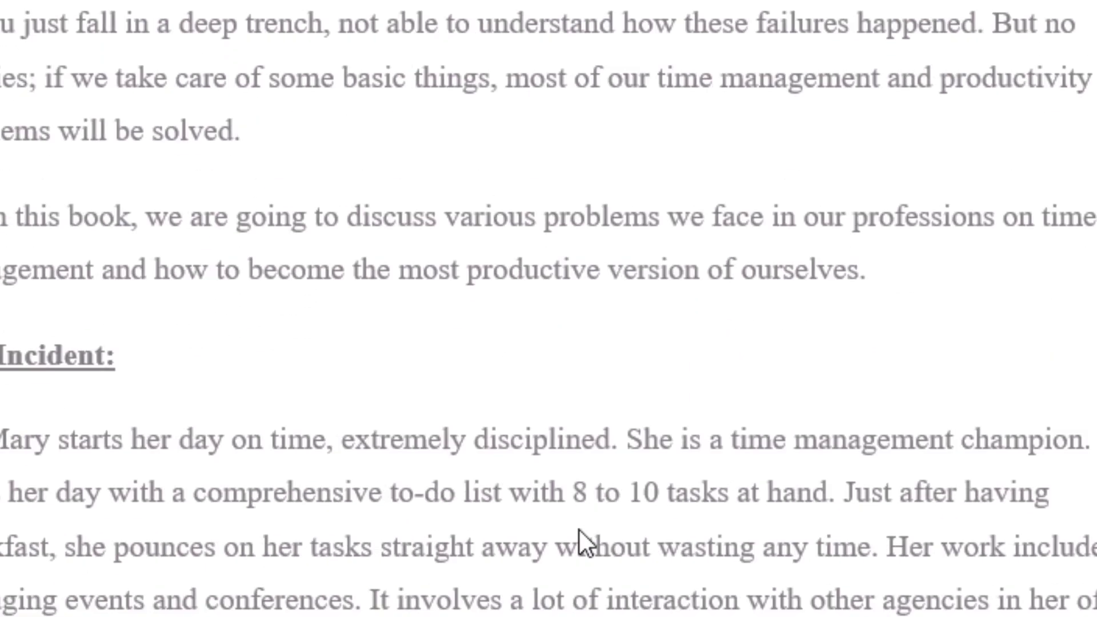
{"action": "scroll", "coordinate": [587, 545], "scroll_direction": "up", "scroll_amount": 10}
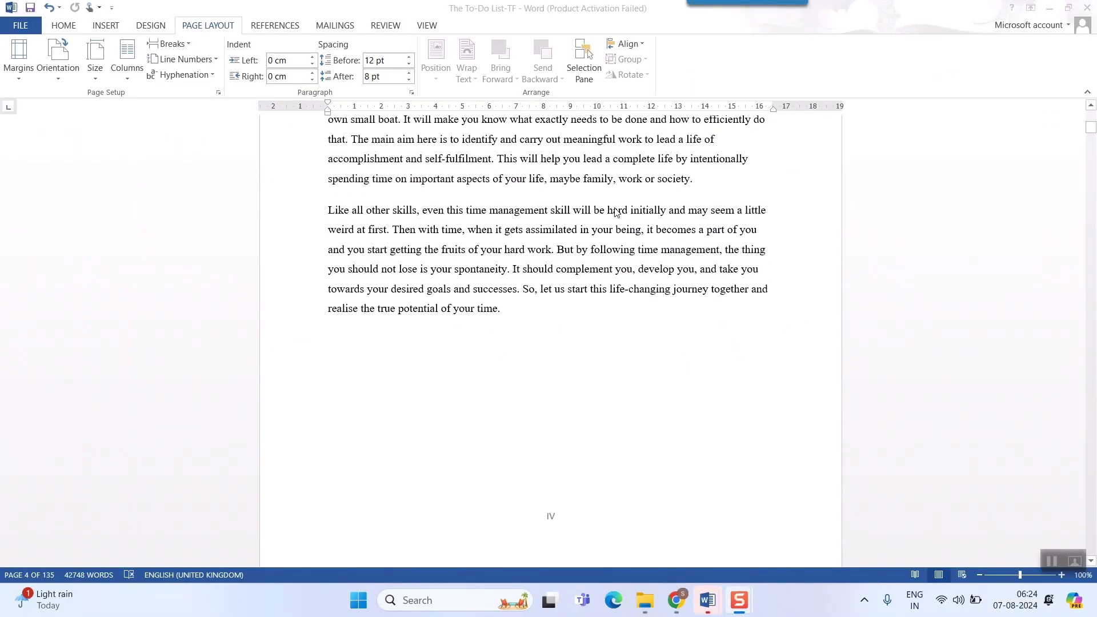
Step: Place the insertion point at the end of the Arthur Schopenhauer line
{"action": "scroll", "coordinate": [618, 217], "scroll_direction": "down", "scroll_amount": 9}
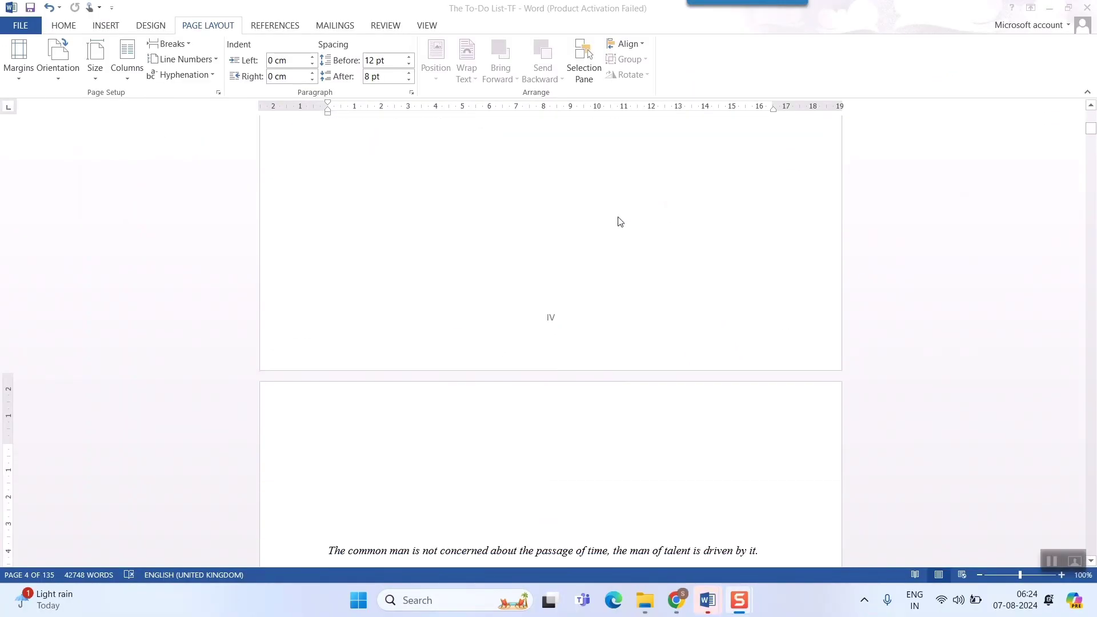
{"action": "scroll", "coordinate": [799, 268], "scroll_direction": "down", "scroll_amount": 10}
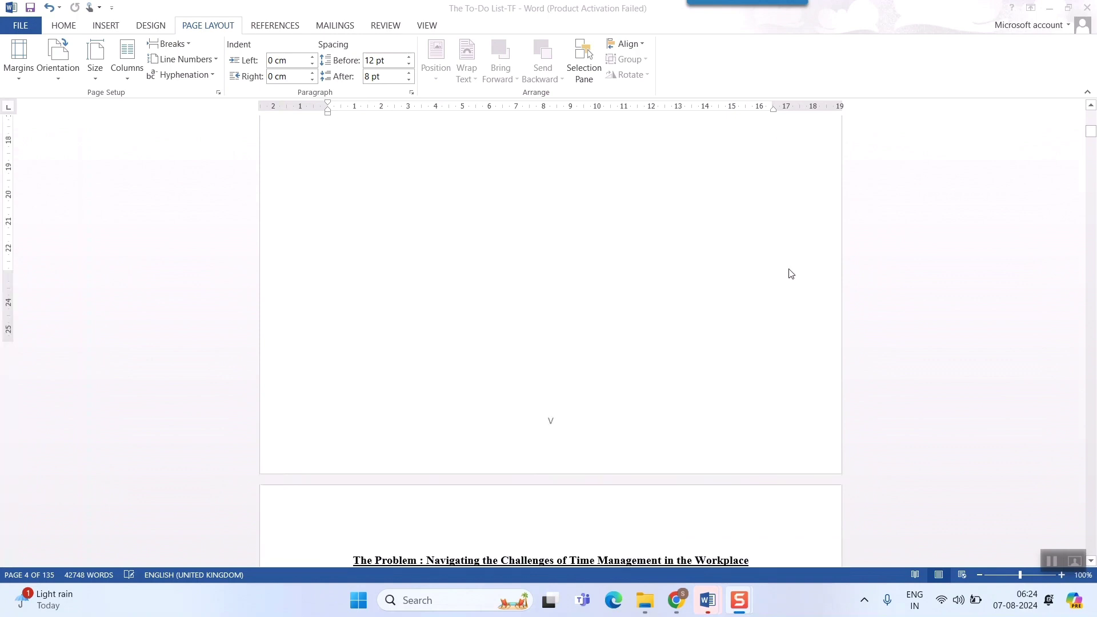
{"action": "scroll", "coordinate": [786, 272], "scroll_direction": "up", "scroll_amount": 12}
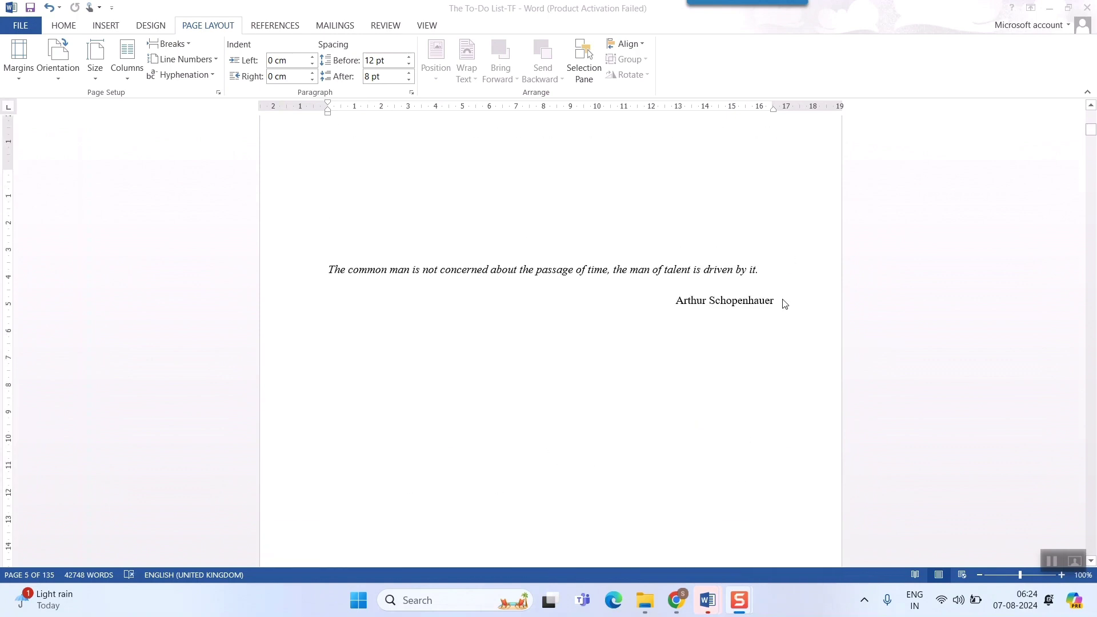
{"action": "double_click", "coordinate": [784, 303]}
{"action": "left_click", "coordinate": [782, 304]}
{"action": "double_click", "coordinate": [777, 302]}
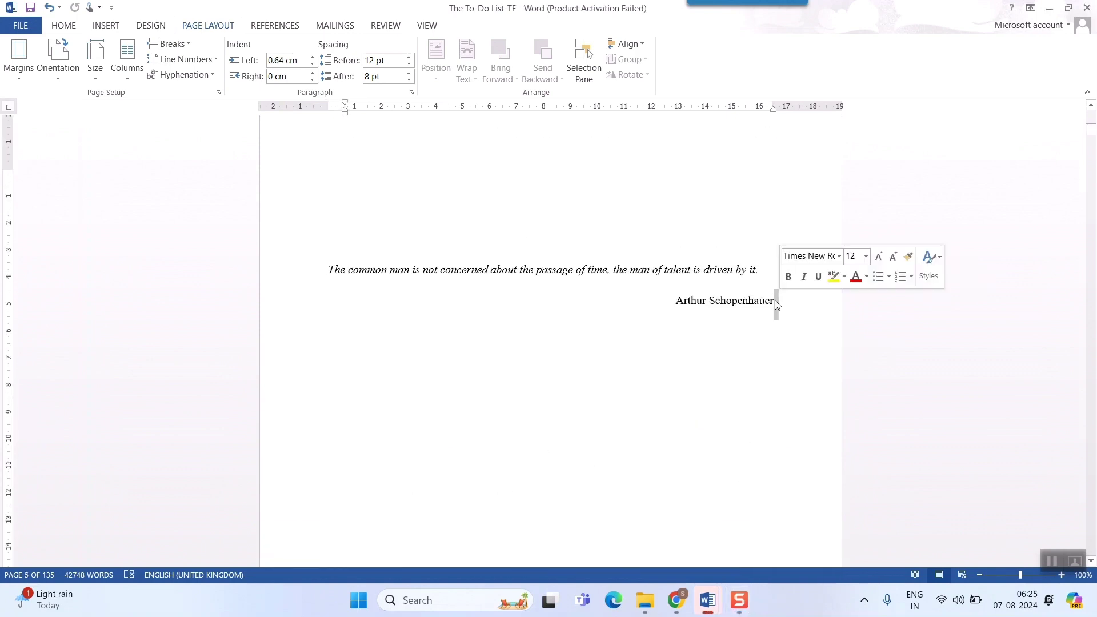
{"action": "left_click", "coordinate": [775, 301]}
{"action": "scroll", "coordinate": [520, 325], "scroll_direction": "down", "scroll_amount": 3}
{"action": "scroll", "coordinate": [518, 320], "scroll_direction": "up", "scroll_amount": 3}
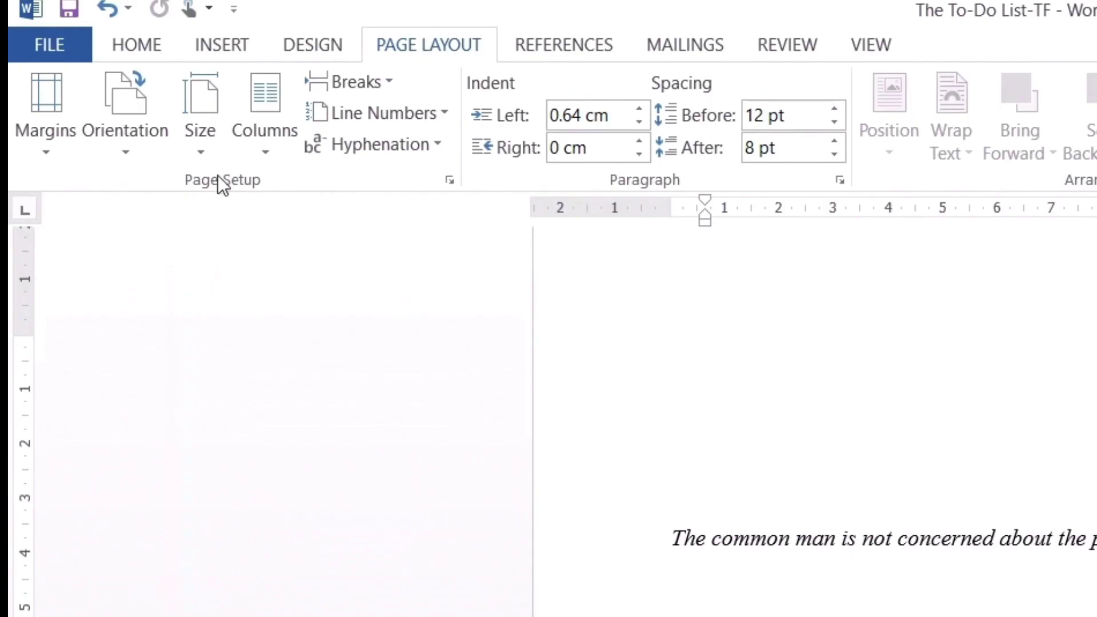
Step: Insert a section break via Page Setup with Apply to set to This point forward
{"action": "left_click", "coordinate": [449, 181]}
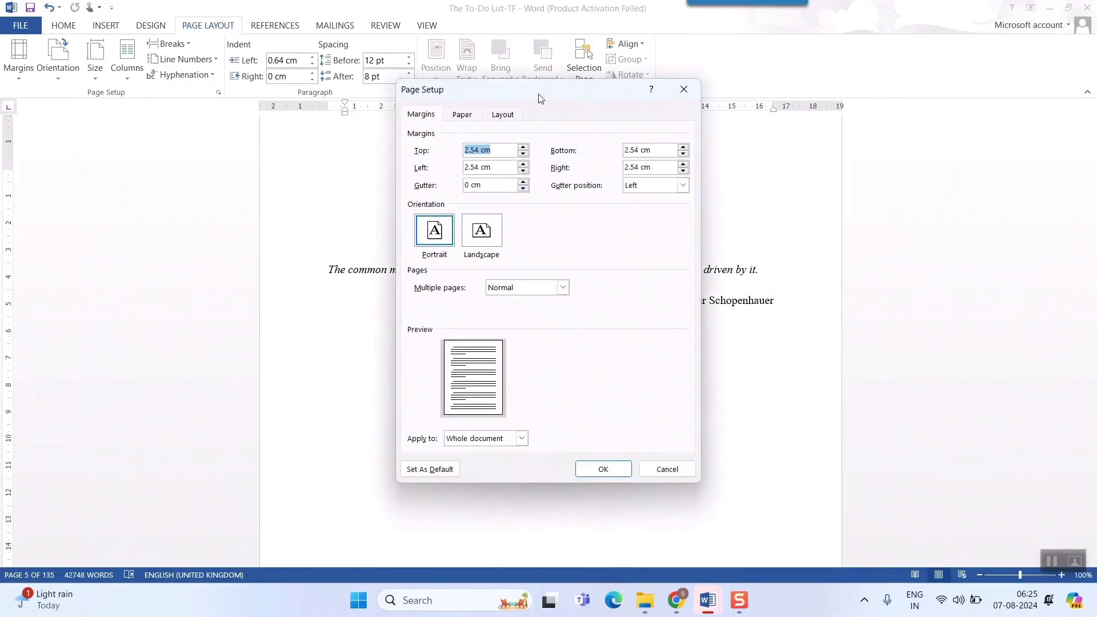
{"action": "left_click_drag", "start_coordinate": [531, 99], "coordinate": [236, 105]}
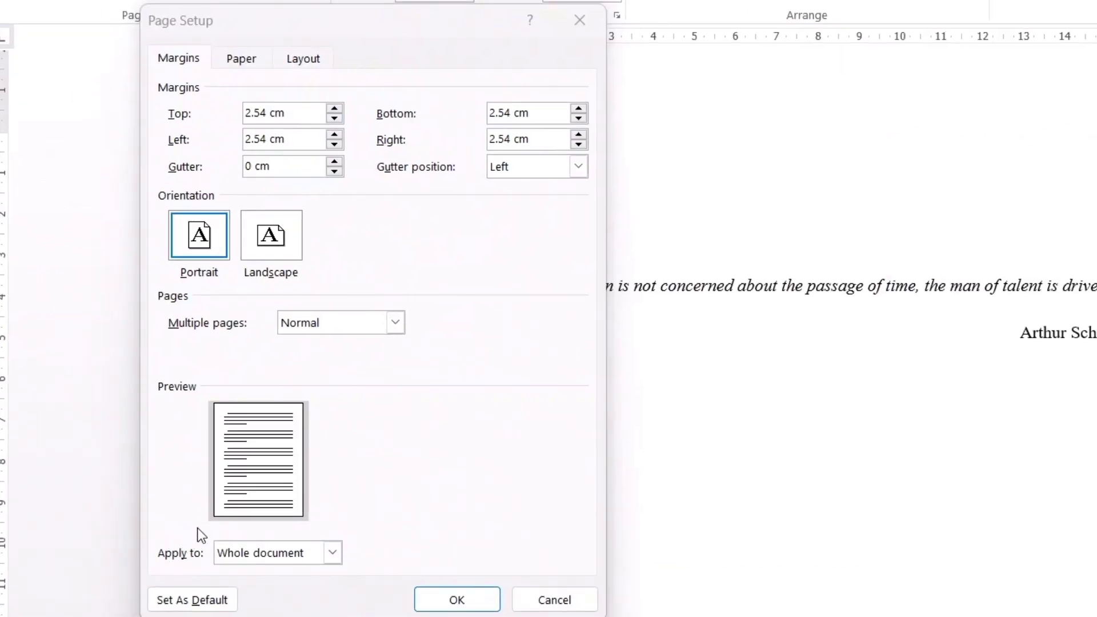
{"action": "left_click", "coordinate": [342, 553]}
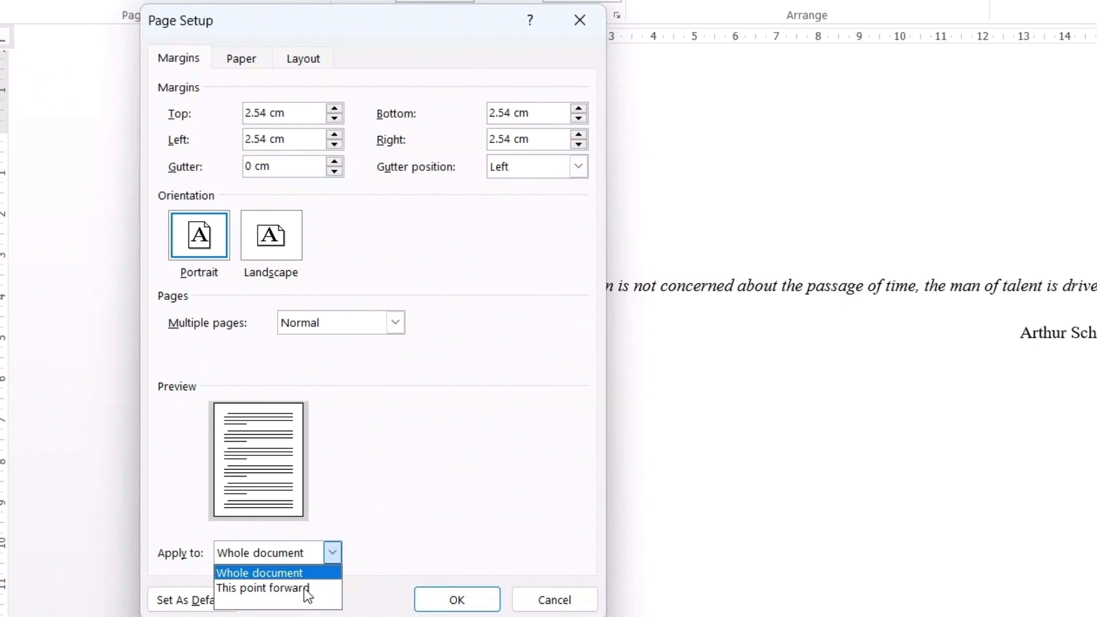
{"action": "left_click", "coordinate": [260, 588]}
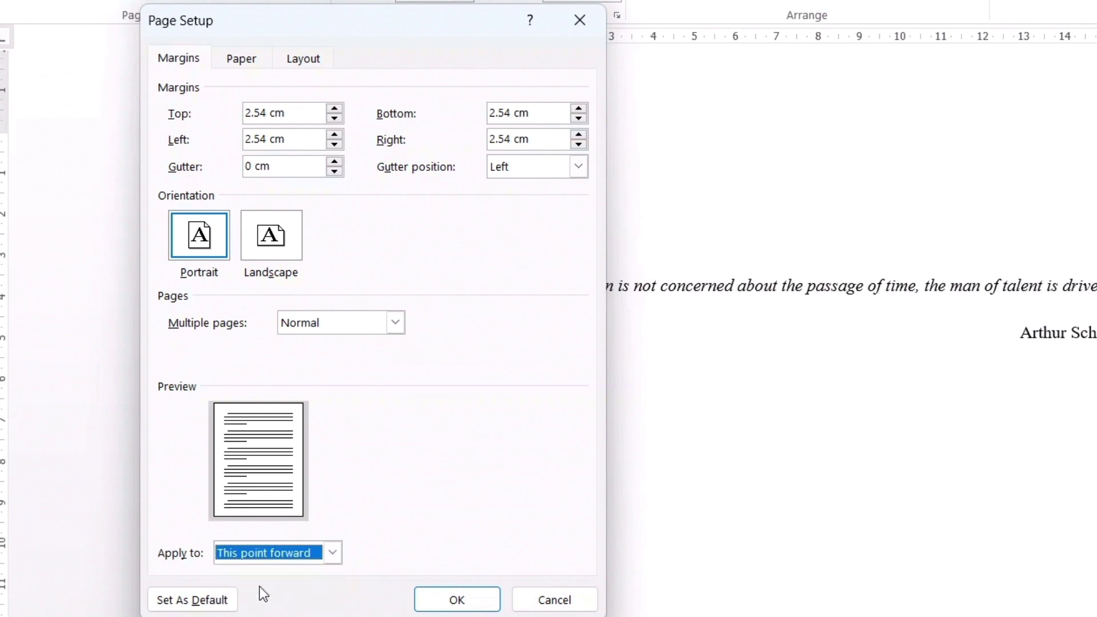
{"action": "left_click", "coordinate": [438, 606]}
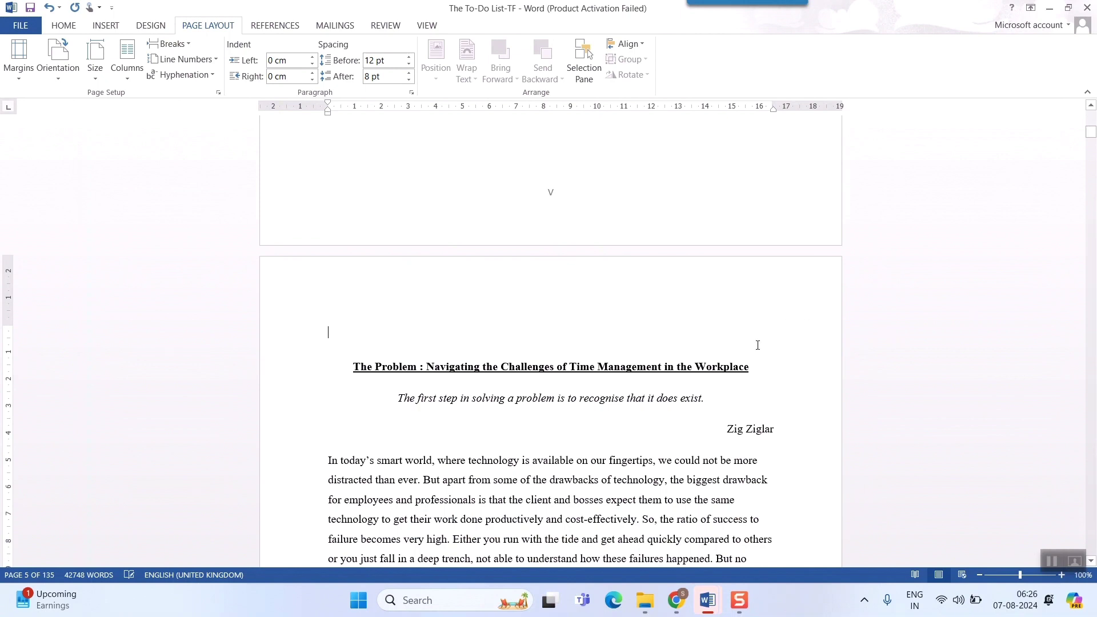
Step: Open the footer of the first Section 2 page, showing VI, for editing
{"action": "scroll", "coordinate": [758, 345], "scroll_direction": "down", "scroll_amount": 10}
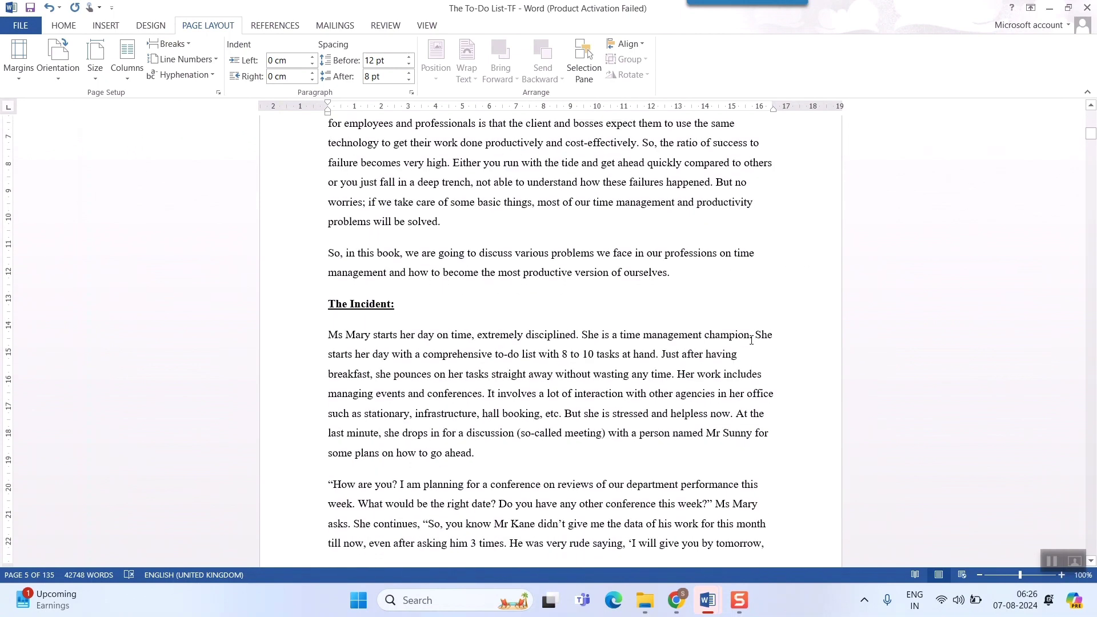
{"action": "scroll", "coordinate": [752, 341], "scroll_direction": "down", "scroll_amount": 5}
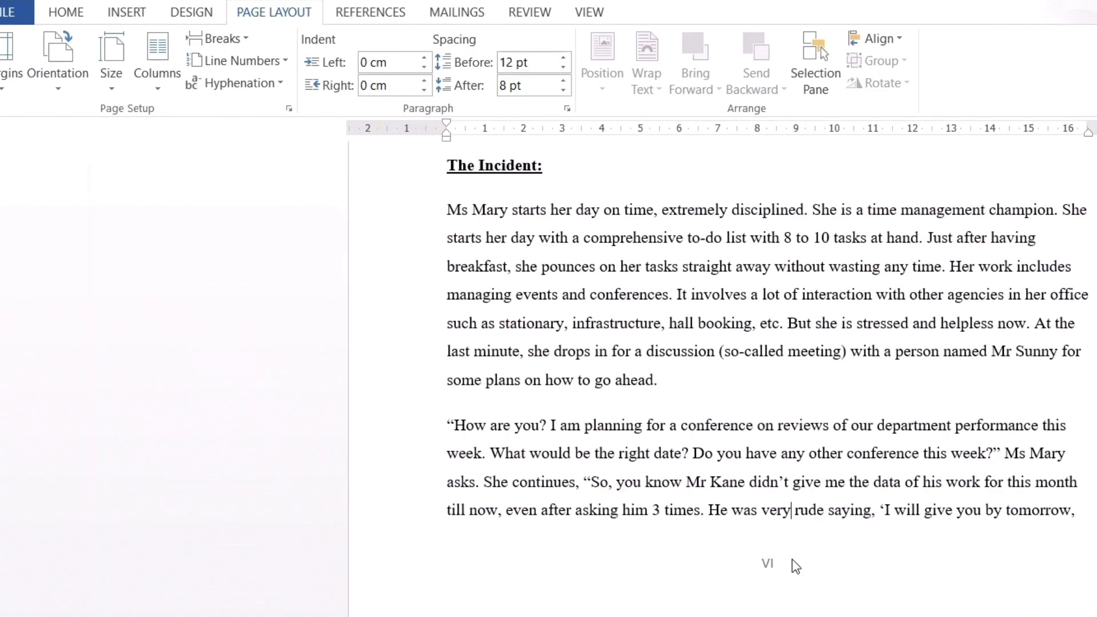
{"action": "double_click", "coordinate": [568, 409]}
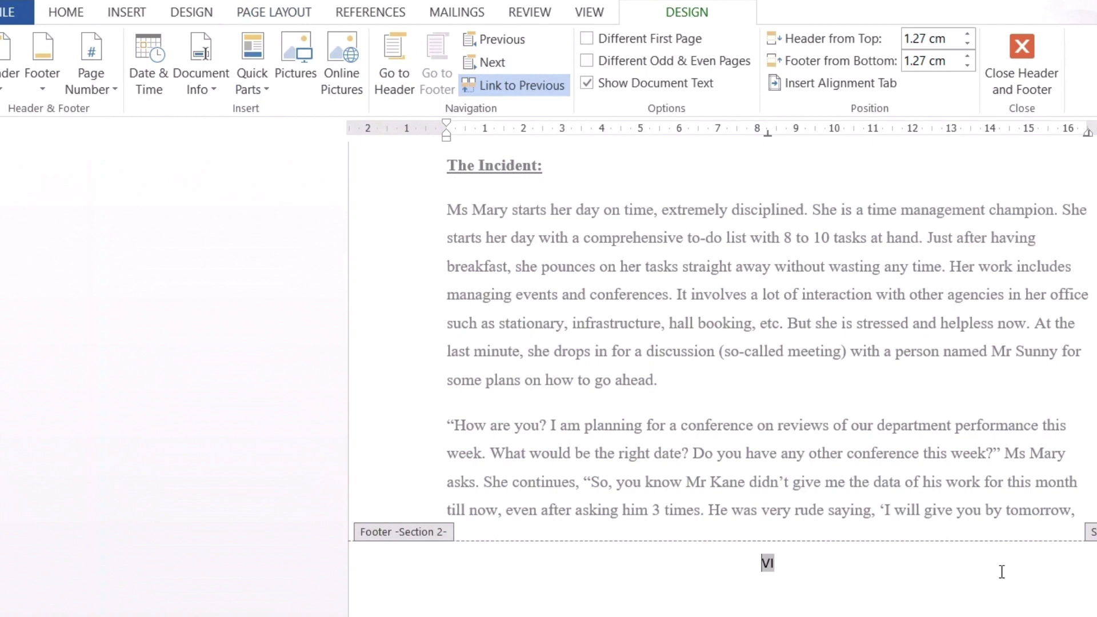
Step: Switch Section 2's page number format to Arabic 1, 2, 3 and review the pages now numbered 6 onward
{"action": "left_click", "coordinate": [106, 88]}
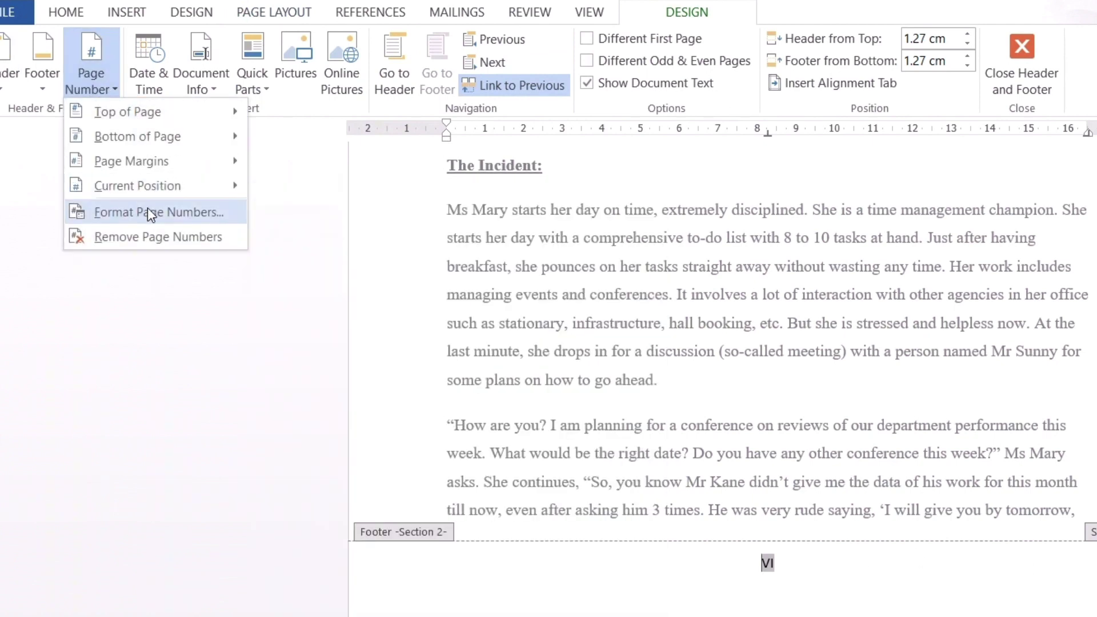
{"action": "left_click", "coordinate": [147, 212]}
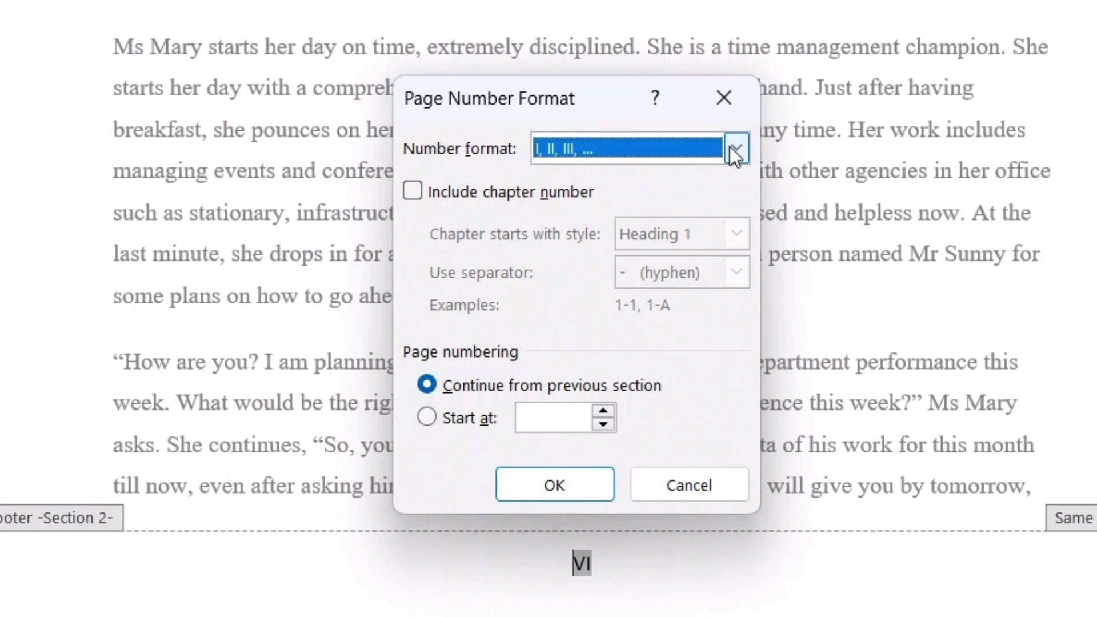
{"action": "left_click", "coordinate": [735, 150]}
{"action": "scroll", "coordinate": [618, 182], "scroll_direction": "up", "scroll_amount": 1}
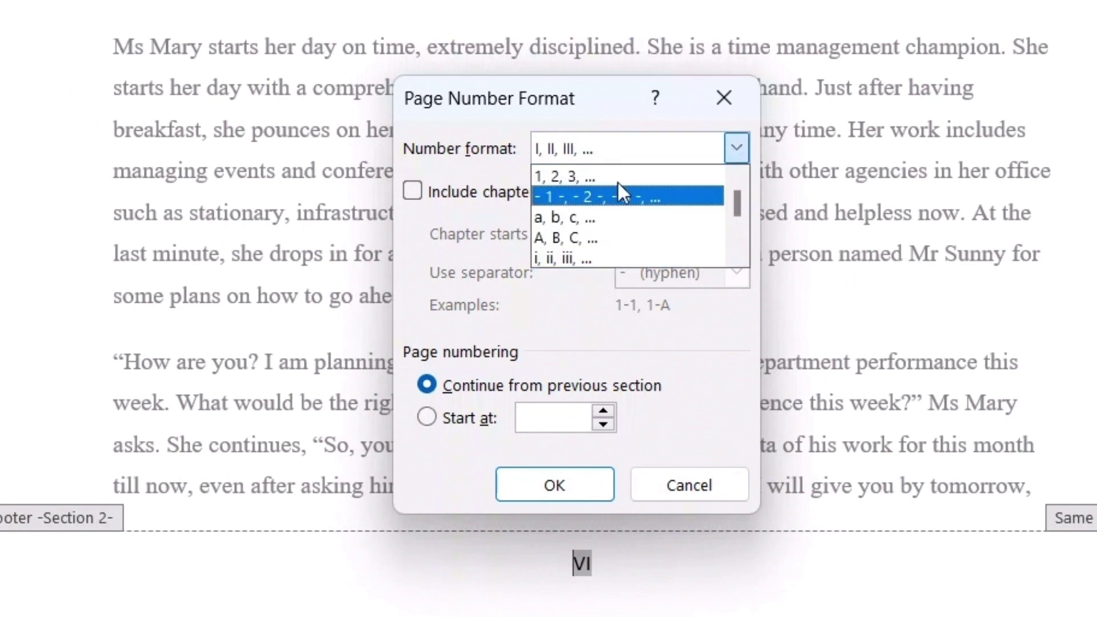
{"action": "left_click", "coordinate": [554, 172]}
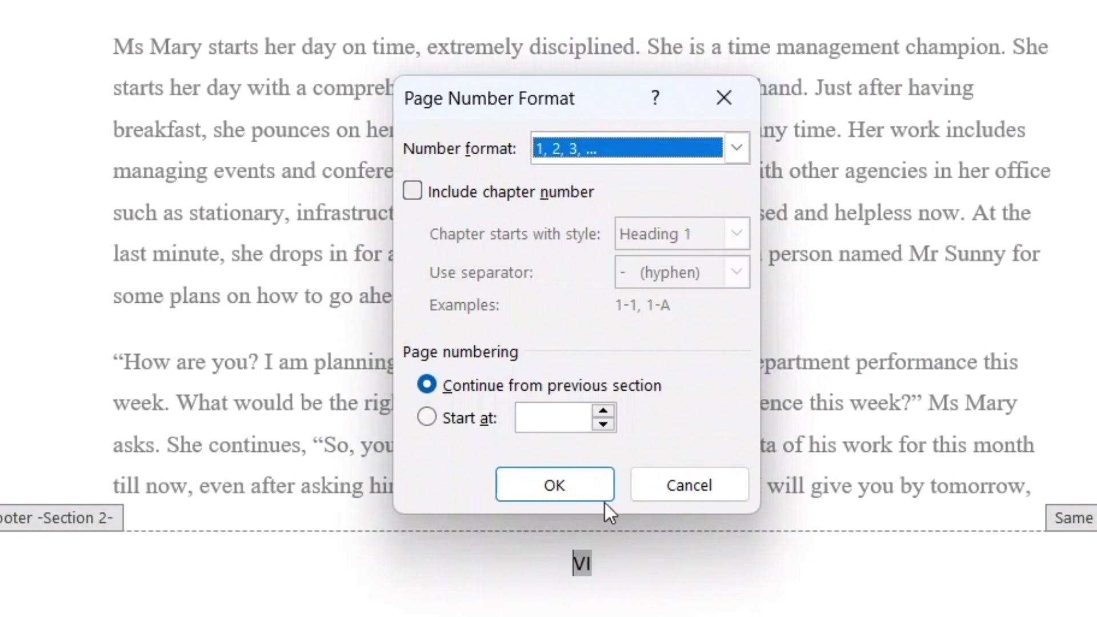
{"action": "left_click", "coordinate": [551, 480]}
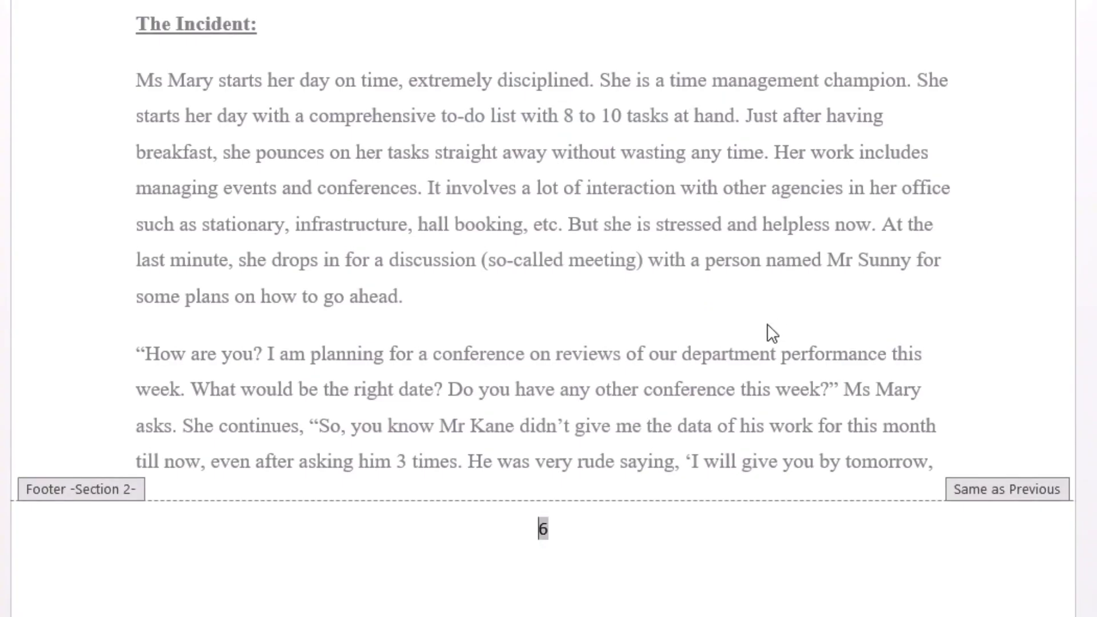
{"action": "scroll", "coordinate": [773, 318], "scroll_direction": "up", "scroll_amount": 5}
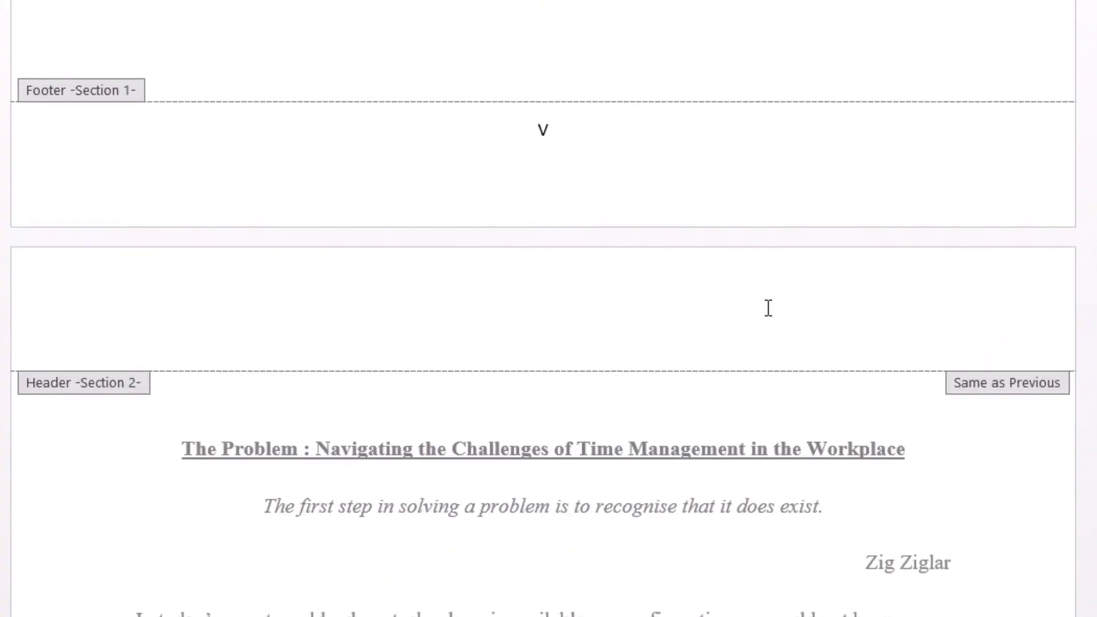
{"action": "scroll", "coordinate": [766, 314], "scroll_direction": "up", "scroll_amount": 5}
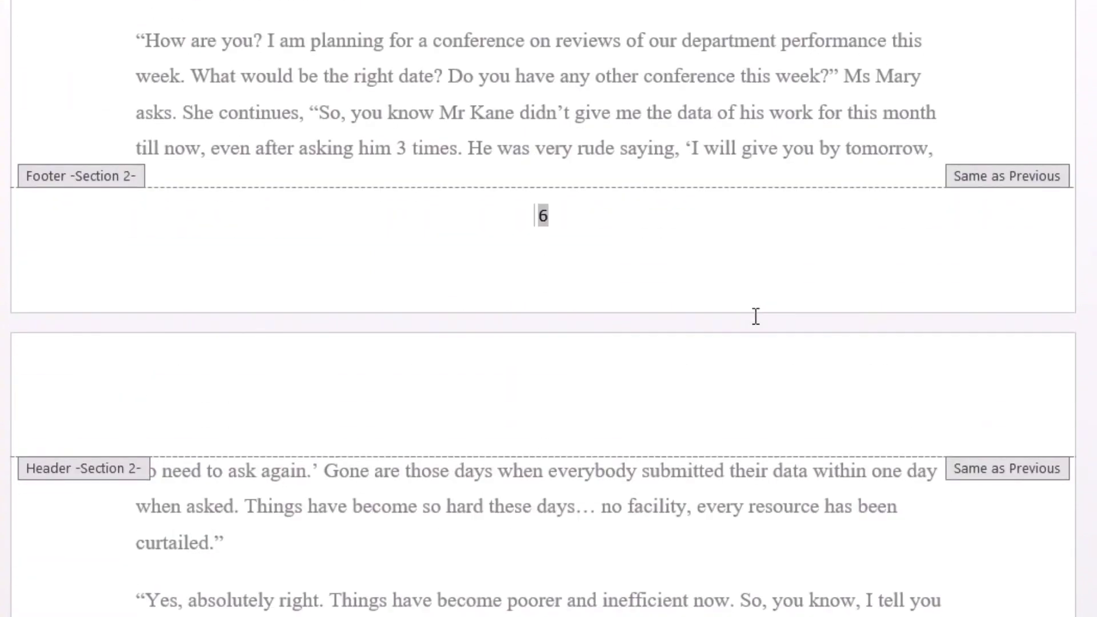
{"action": "scroll", "coordinate": [754, 317], "scroll_direction": "down", "scroll_amount": 15}
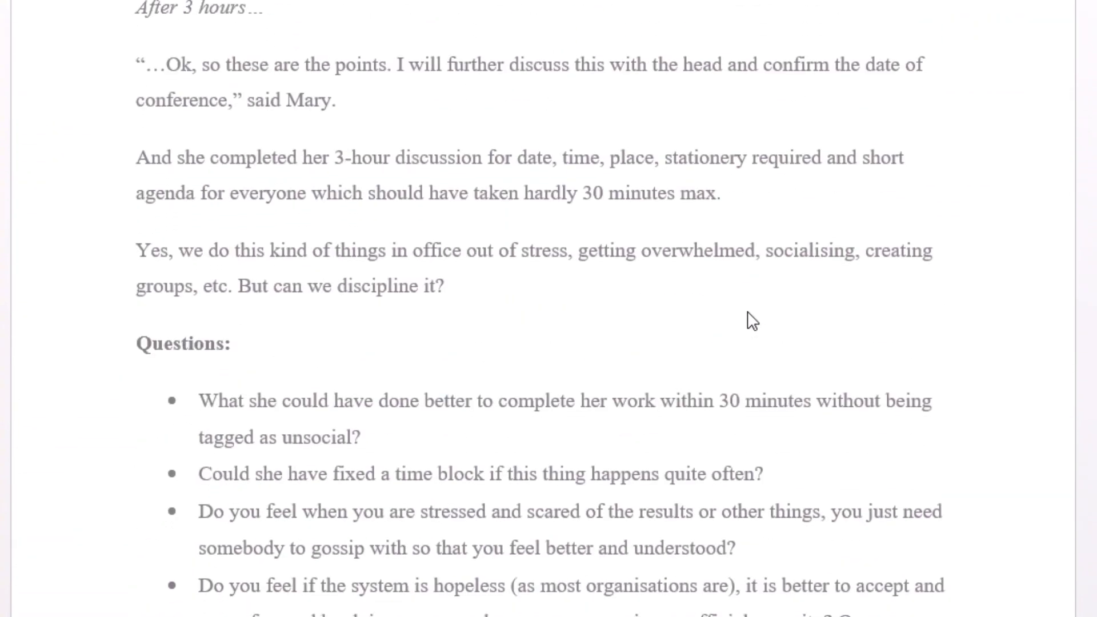
{"action": "scroll", "coordinate": [748, 308], "scroll_direction": "up", "scroll_amount": 20}
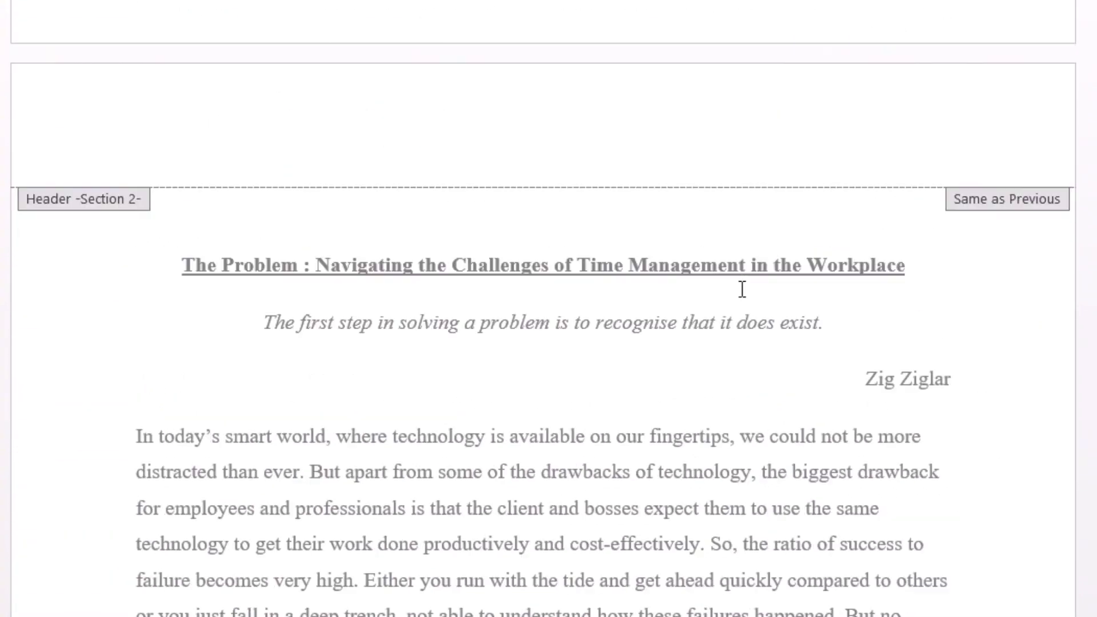
{"action": "scroll", "coordinate": [570, 309], "scroll_direction": "up", "scroll_amount": 5}
{"action": "scroll", "coordinate": [610, 421], "scroll_direction": "down", "scroll_amount": 12}
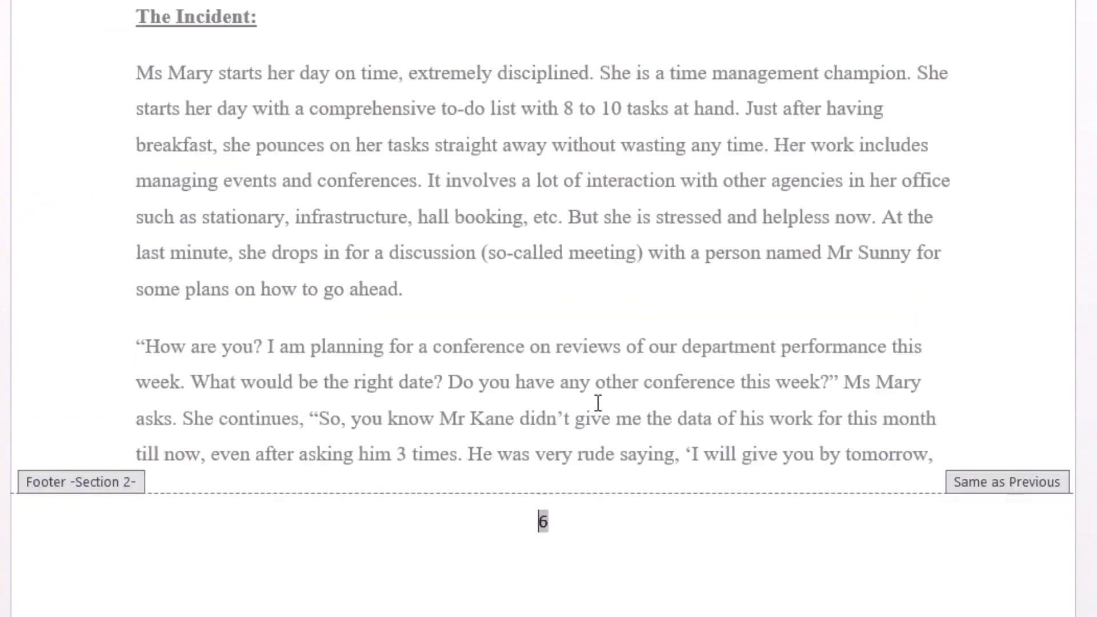
{"action": "scroll", "coordinate": [597, 403], "scroll_direction": "down", "scroll_amount": 15}
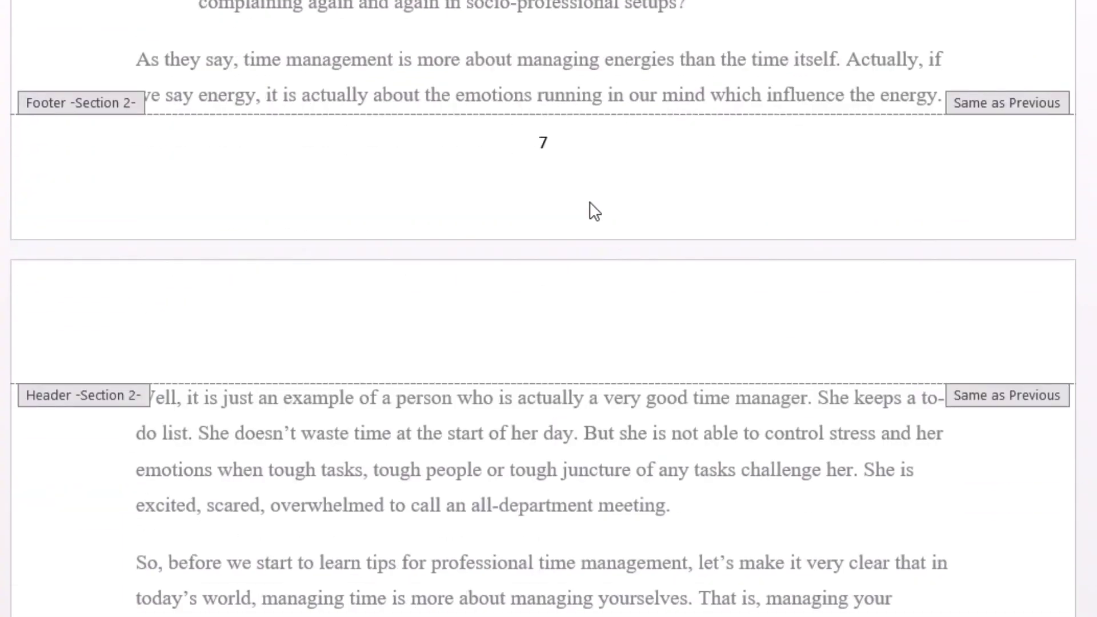
{"action": "scroll", "coordinate": [592, 194], "scroll_direction": "down", "scroll_amount": 20}
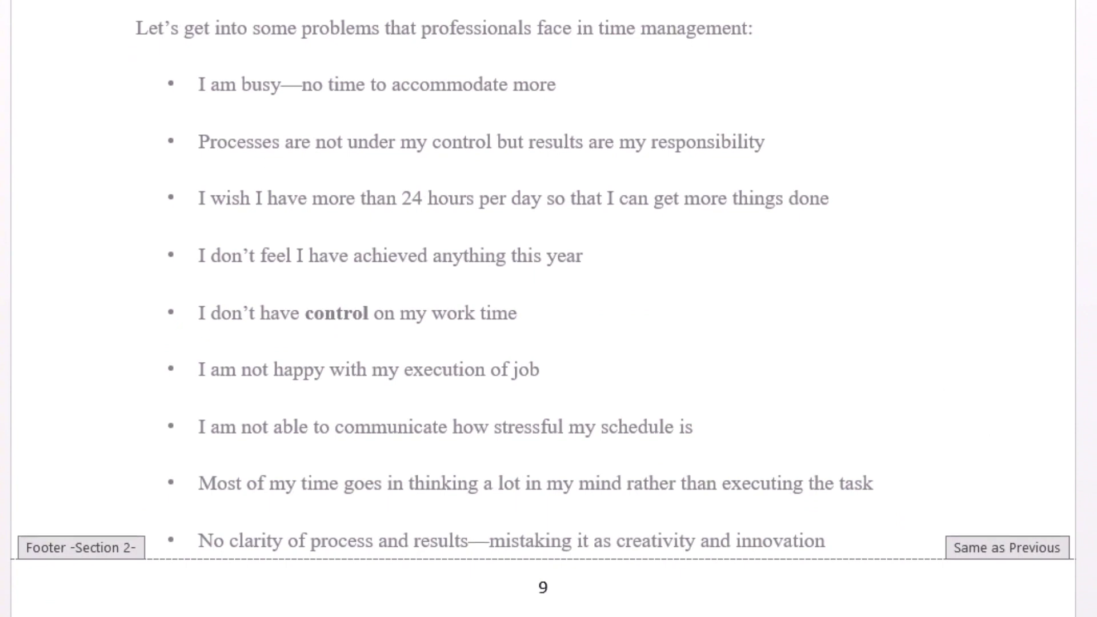
{"action": "scroll", "coordinate": [549, 308], "scroll_direction": "down", "scroll_amount": 20}
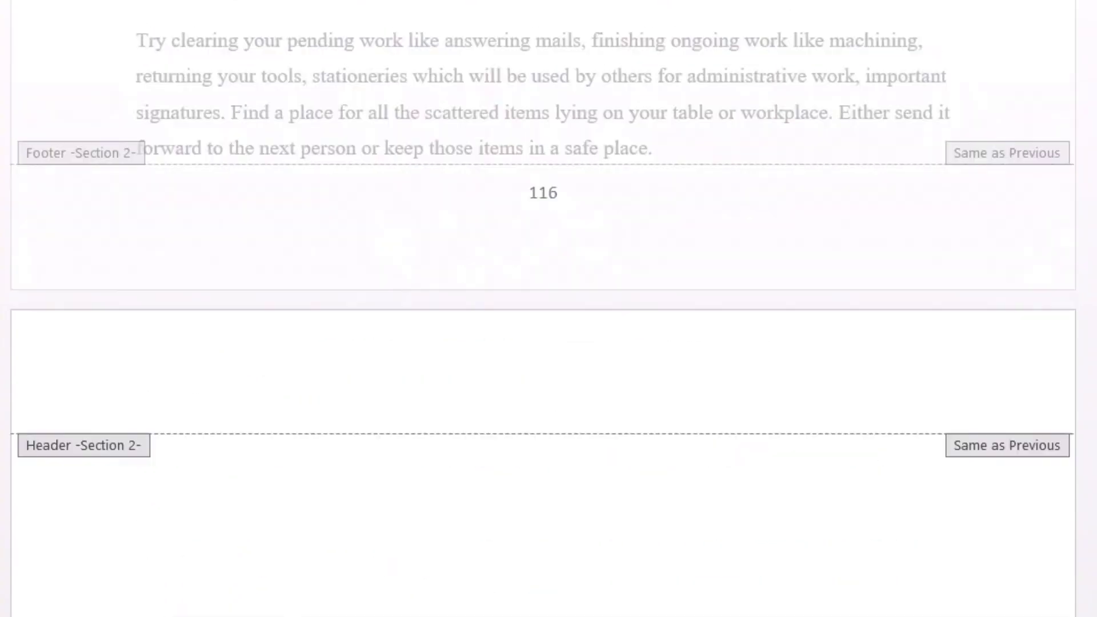
{"action": "scroll", "coordinate": [549, 309], "scroll_direction": "down", "scroll_amount": 20}
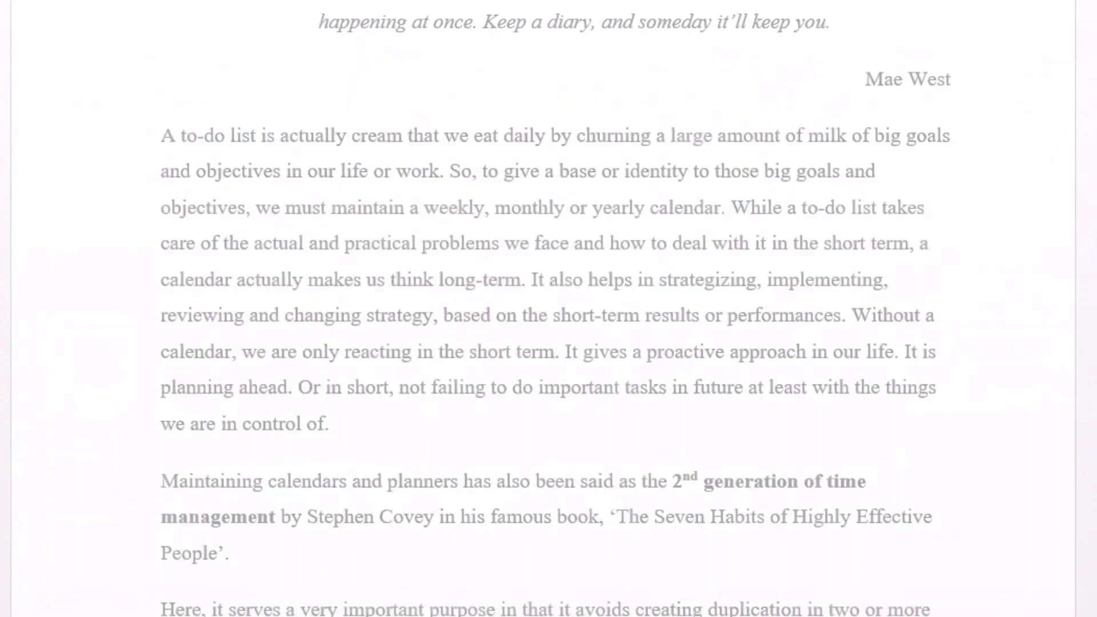
{"action": "scroll", "coordinate": [542, 366], "scroll_direction": "down", "scroll_amount": 20}
{"action": "scroll", "coordinate": [611, 400], "scroll_direction": "down", "scroll_amount": 20}
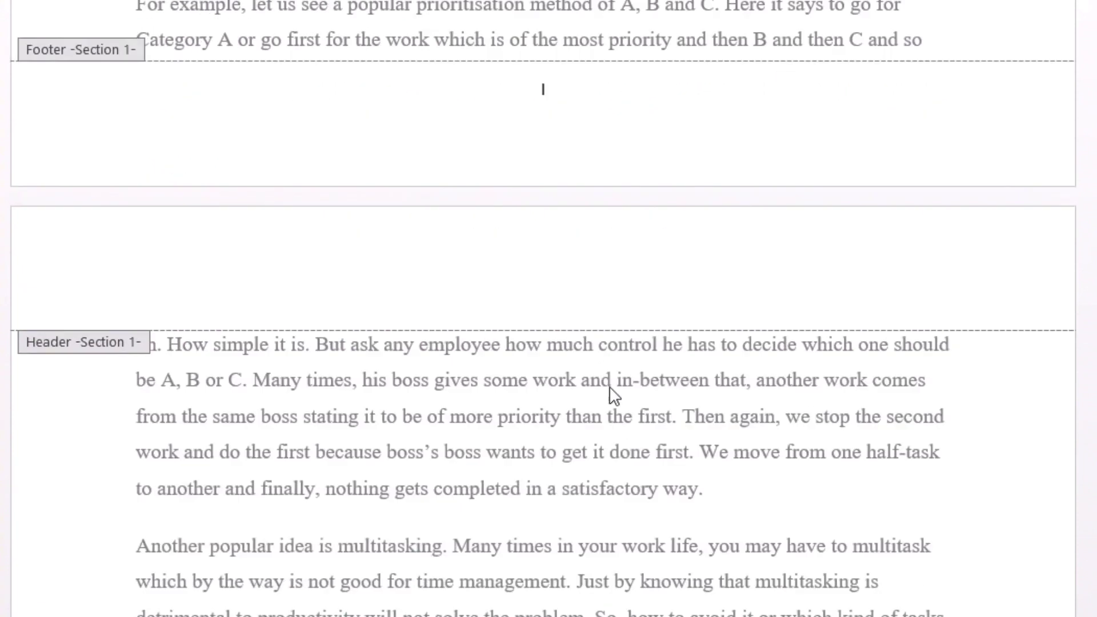
{"action": "scroll", "coordinate": [714, 371], "scroll_direction": "down", "scroll_amount": 20}
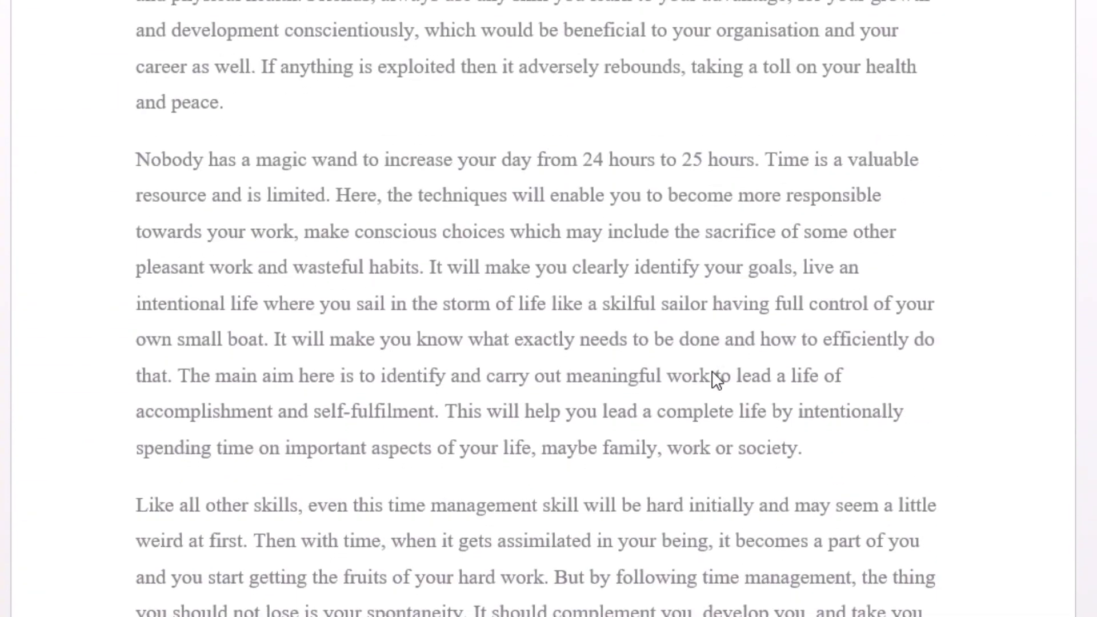
{"action": "scroll", "coordinate": [714, 397], "scroll_direction": "down", "scroll_amount": 15}
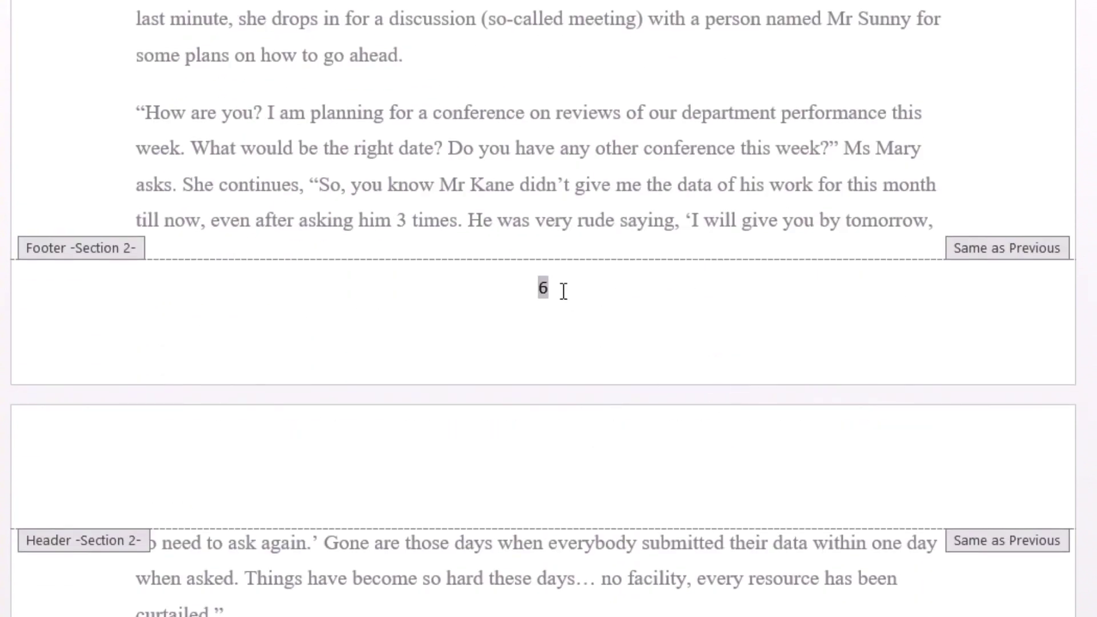
Step: Set Section 2's page numbering to Start at 1 in Format Page Numbers
{"action": "left_click", "coordinate": [563, 291]}
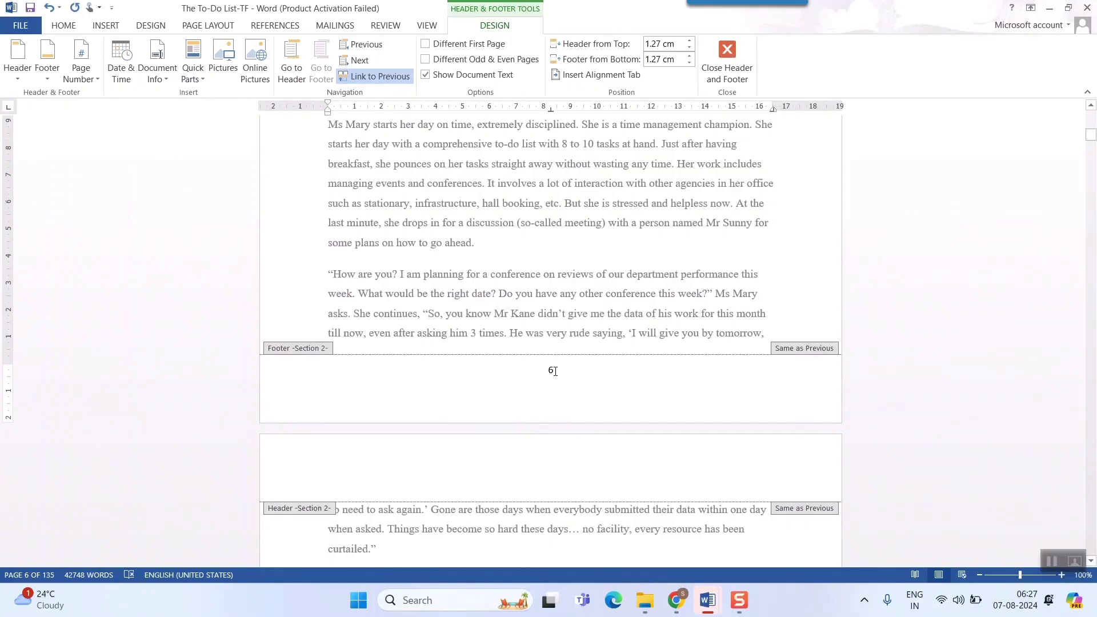
{"action": "left_click", "coordinate": [80, 67]}
{"action": "left_click", "coordinate": [120, 164]}
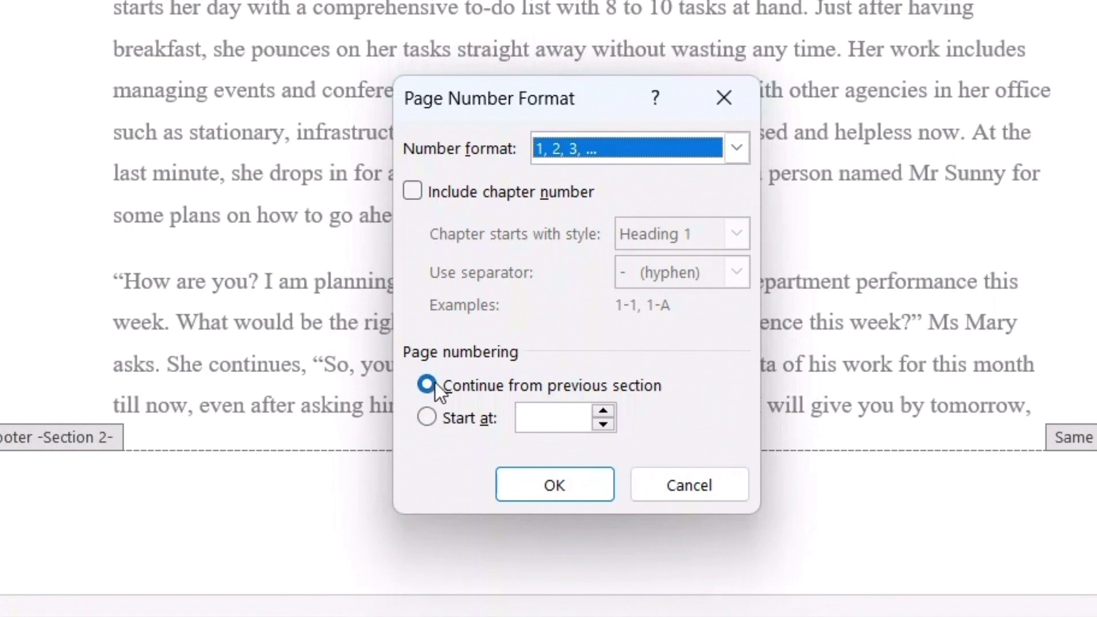
{"action": "left_click", "coordinate": [427, 419]}
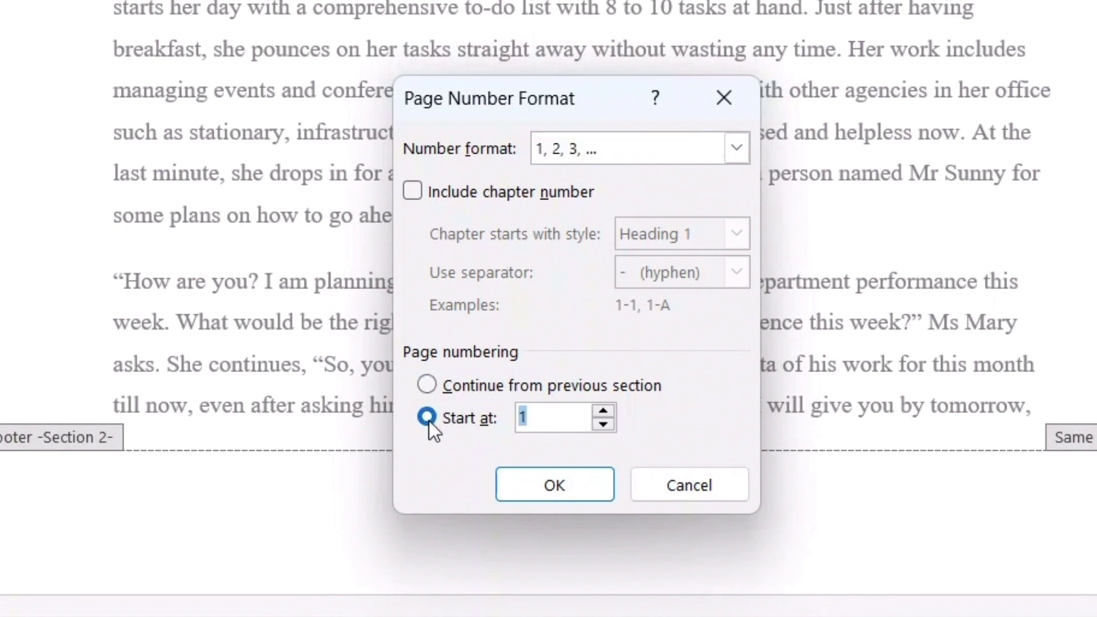
{"action": "left_click", "coordinate": [567, 481]}
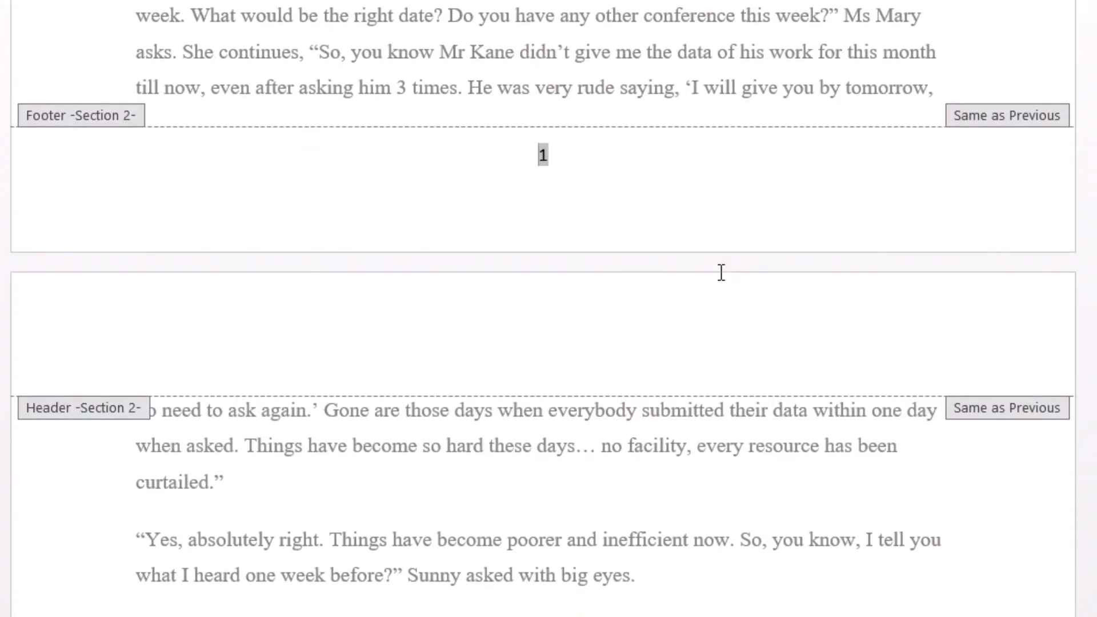
Step: Check the footers: Section 1 ends at page V and Section 2 begins at 1
{"action": "scroll", "coordinate": [719, 257], "scroll_direction": "up", "scroll_amount": 10}
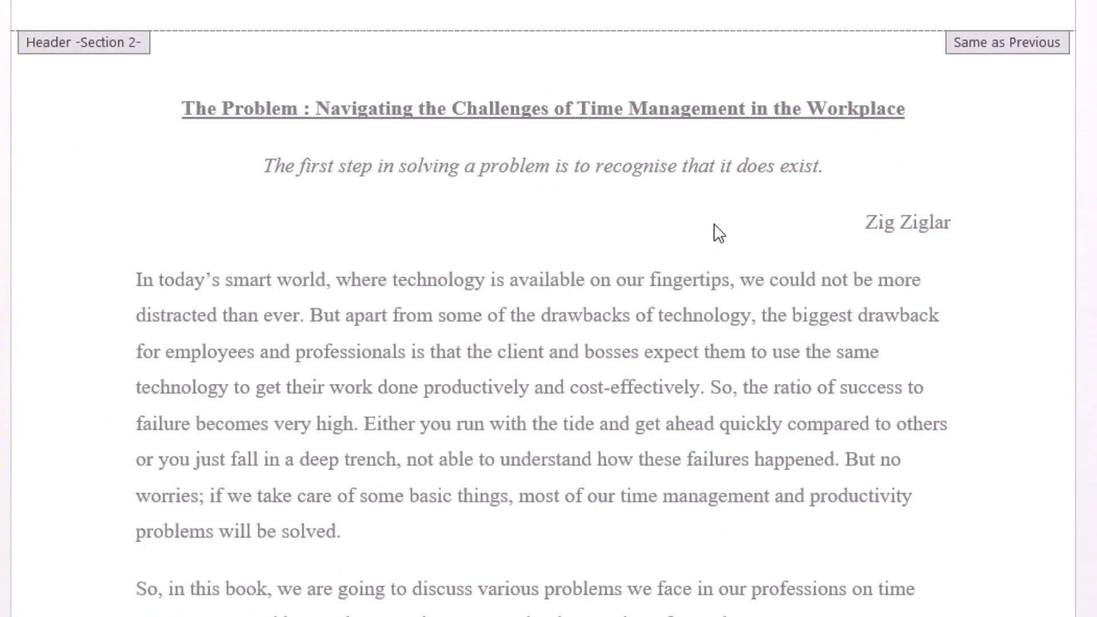
{"action": "scroll", "coordinate": [719, 234], "scroll_direction": "up", "scroll_amount": 5}
{"action": "scroll", "coordinate": [717, 237], "scroll_direction": "down", "scroll_amount": 20}
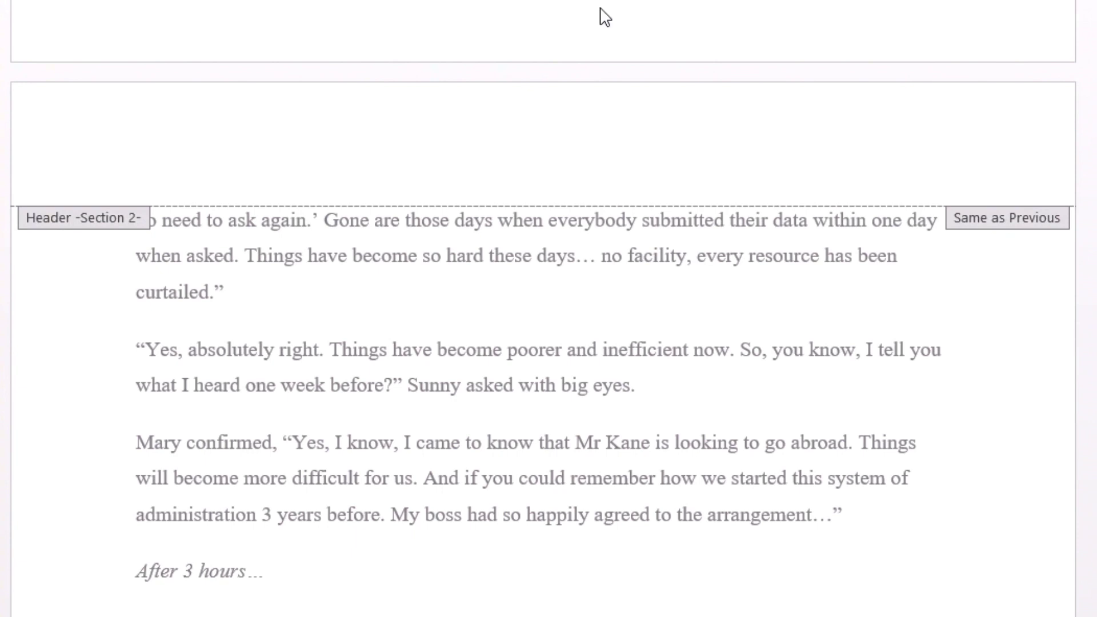
{"action": "scroll", "coordinate": [604, 17], "scroll_direction": "up", "scroll_amount": 15}
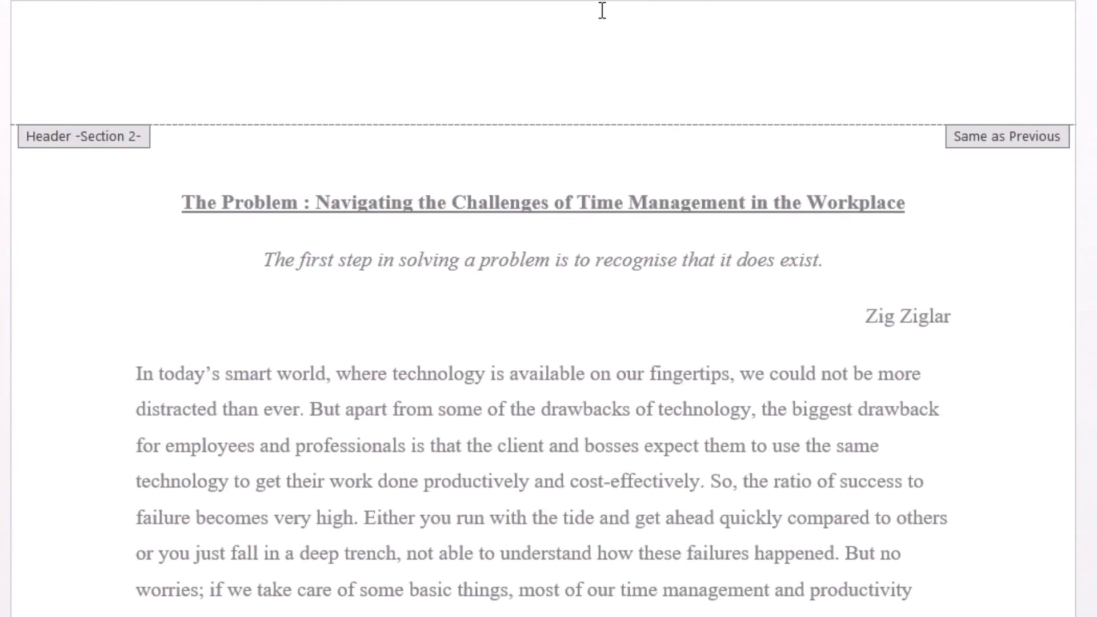
{"action": "scroll", "coordinate": [603, 11], "scroll_direction": "up", "scroll_amount": 10}
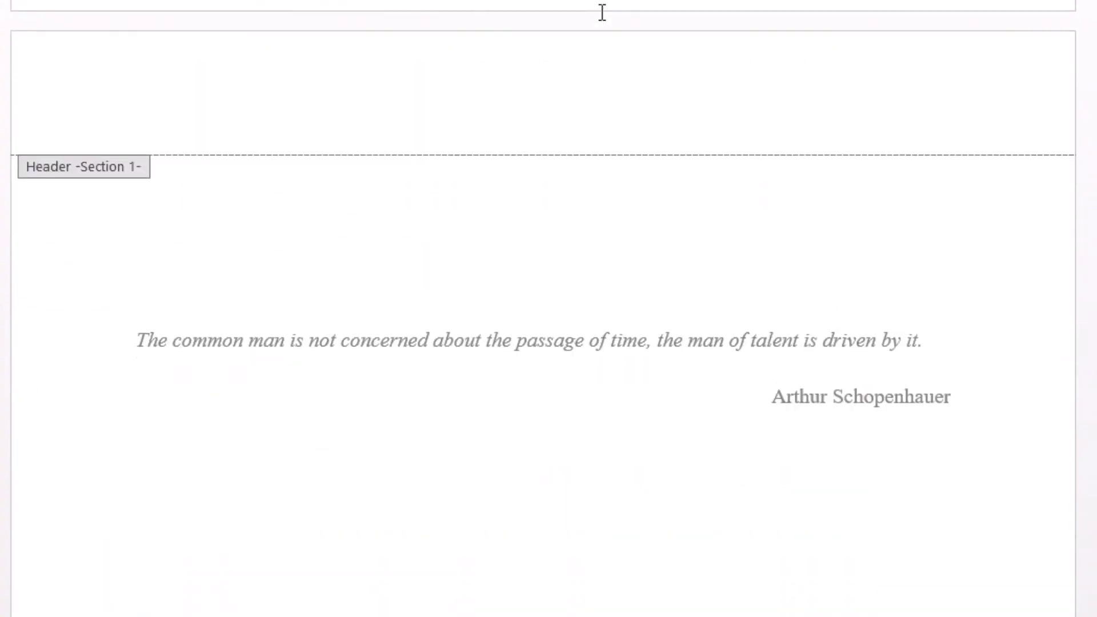
{"action": "scroll", "coordinate": [603, 16], "scroll_direction": "up", "scroll_amount": 5}
{"action": "scroll", "coordinate": [601, 20], "scroll_direction": "up", "scroll_amount": 5}
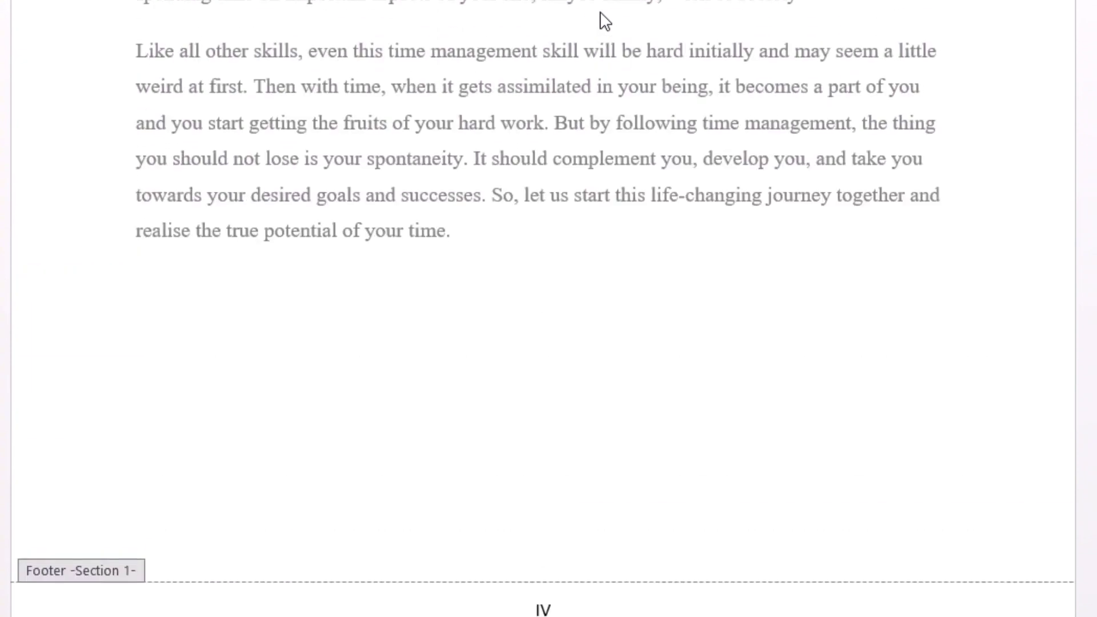
{"action": "scroll", "coordinate": [588, 14], "scroll_direction": "down", "scroll_amount": 12}
{"action": "scroll", "coordinate": [590, 23], "scroll_direction": "up", "scroll_amount": 5}
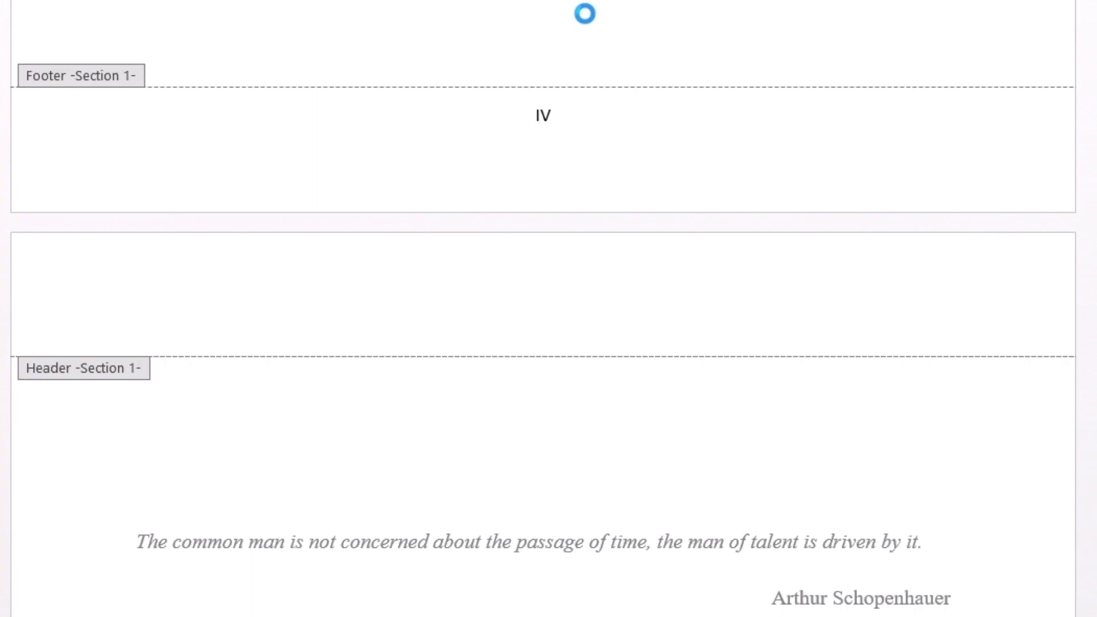
{"action": "scroll", "coordinate": [589, 17], "scroll_direction": "down", "scroll_amount": 5}
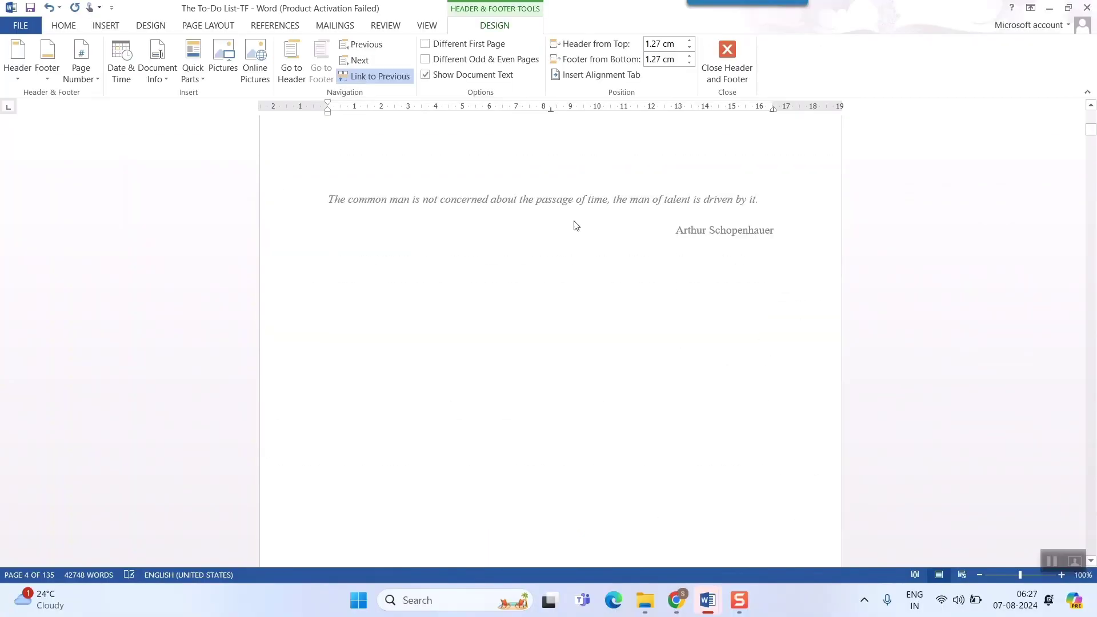
{"action": "scroll", "coordinate": [585, 283], "scroll_direction": "down", "scroll_amount": 8}
{"action": "left_click", "coordinate": [607, 230]}
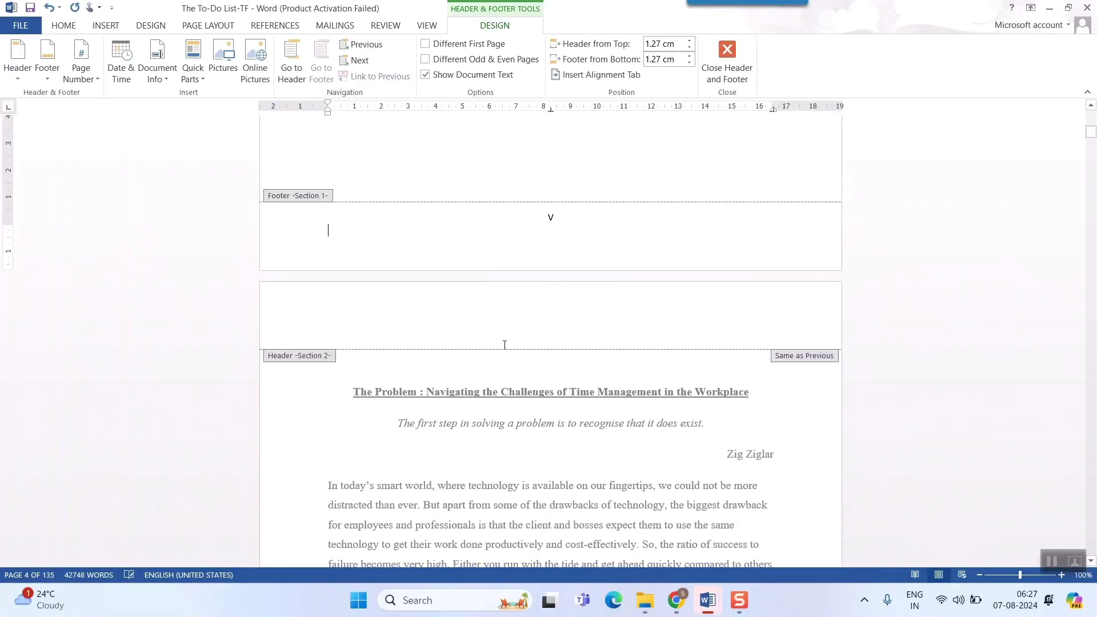
{"action": "scroll", "coordinate": [557, 374], "scroll_direction": "down", "scroll_amount": 8}
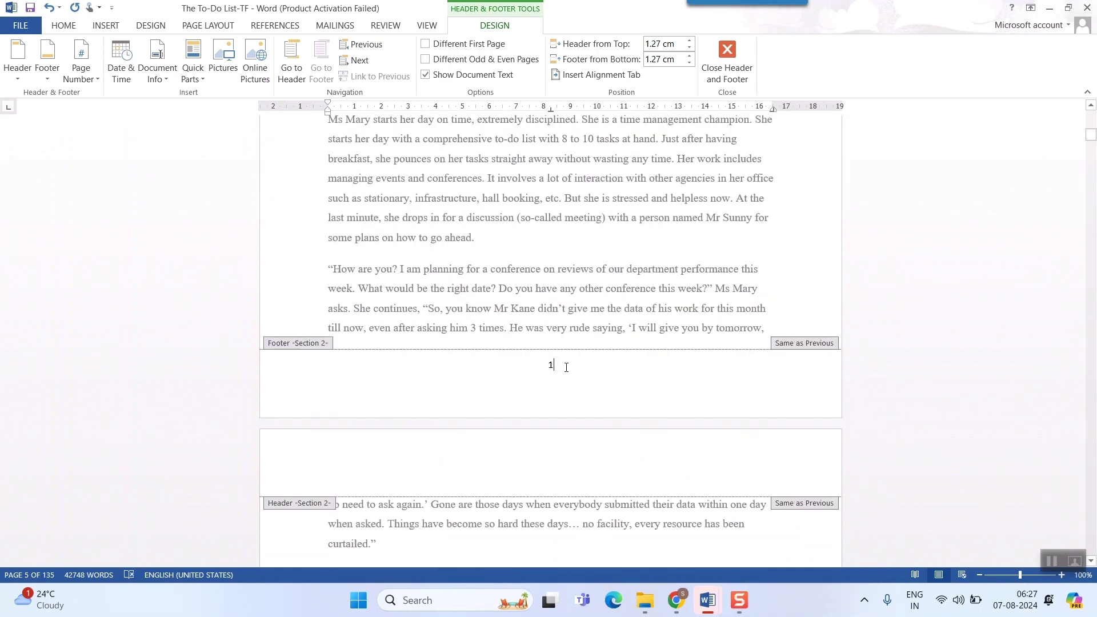
{"action": "left_click", "coordinate": [567, 367]}
{"action": "scroll", "coordinate": [562, 366], "scroll_direction": "down", "scroll_amount": 7}
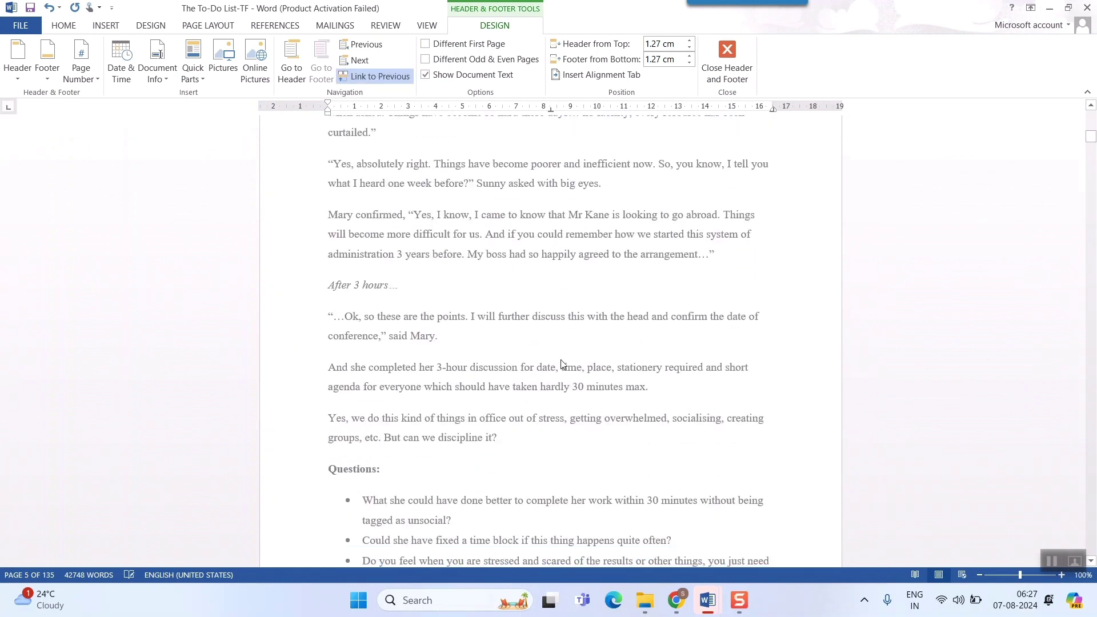
{"action": "scroll", "coordinate": [563, 364], "scroll_direction": "up", "scroll_amount": 3}
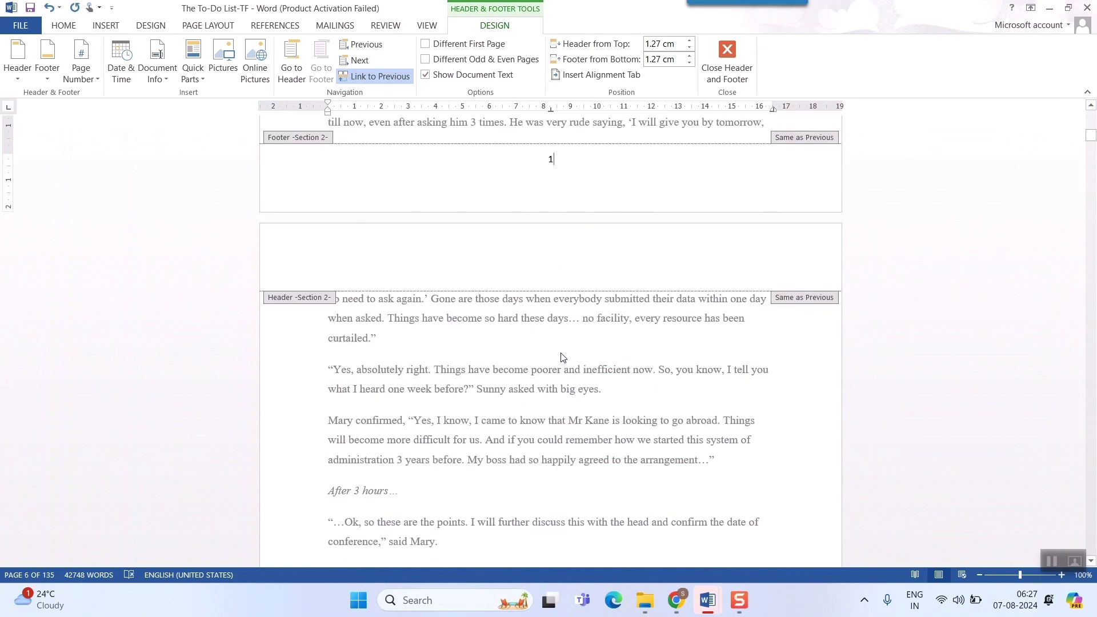
{"action": "scroll", "coordinate": [566, 352], "scroll_direction": "up", "scroll_amount": 13}
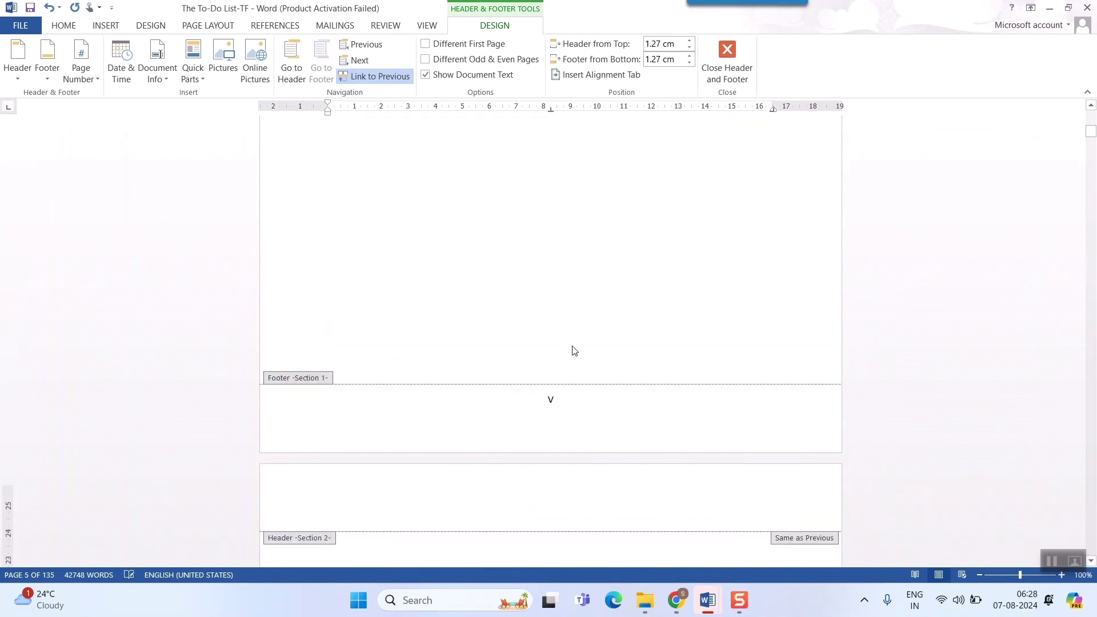
{"action": "scroll", "coordinate": [574, 350], "scroll_direction": "up", "scroll_amount": 5}
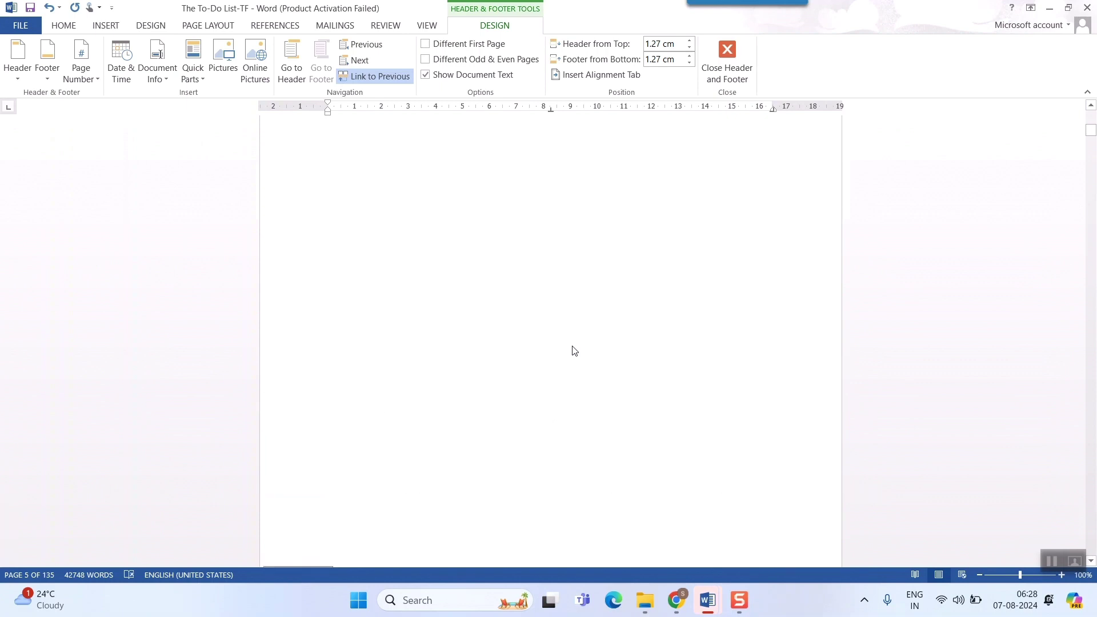
{"action": "scroll", "coordinate": [566, 353], "scroll_direction": "down", "scroll_amount": 12}
{"action": "scroll", "coordinate": [565, 355], "scroll_direction": "down", "scroll_amount": 11}
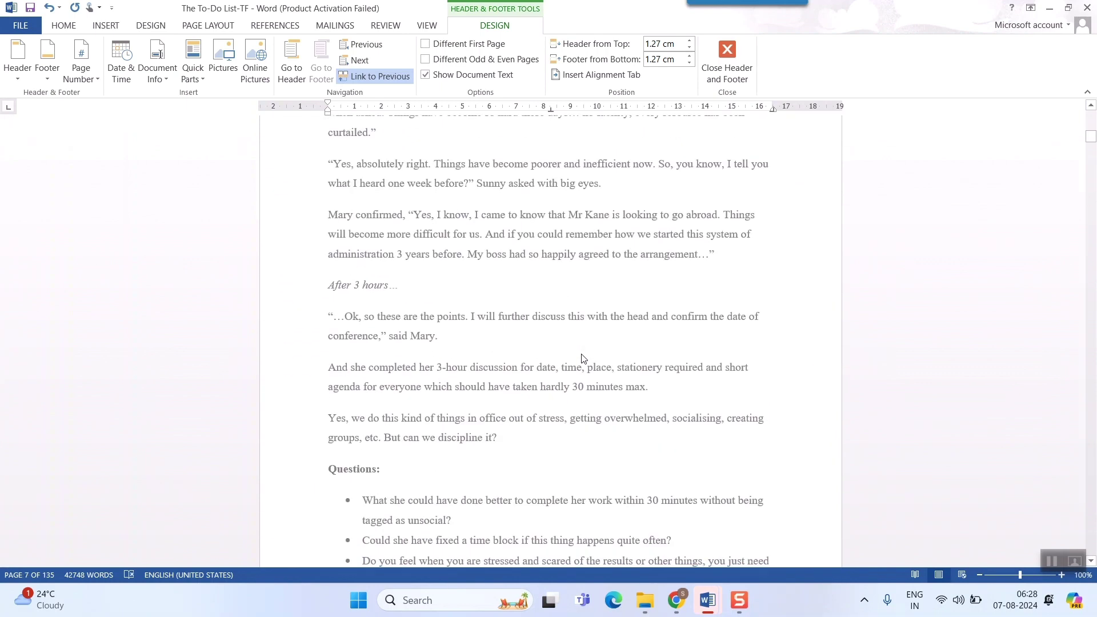
{"action": "scroll", "coordinate": [582, 358], "scroll_direction": "down", "scroll_amount": 3}
{"action": "key", "text": "Escape"}
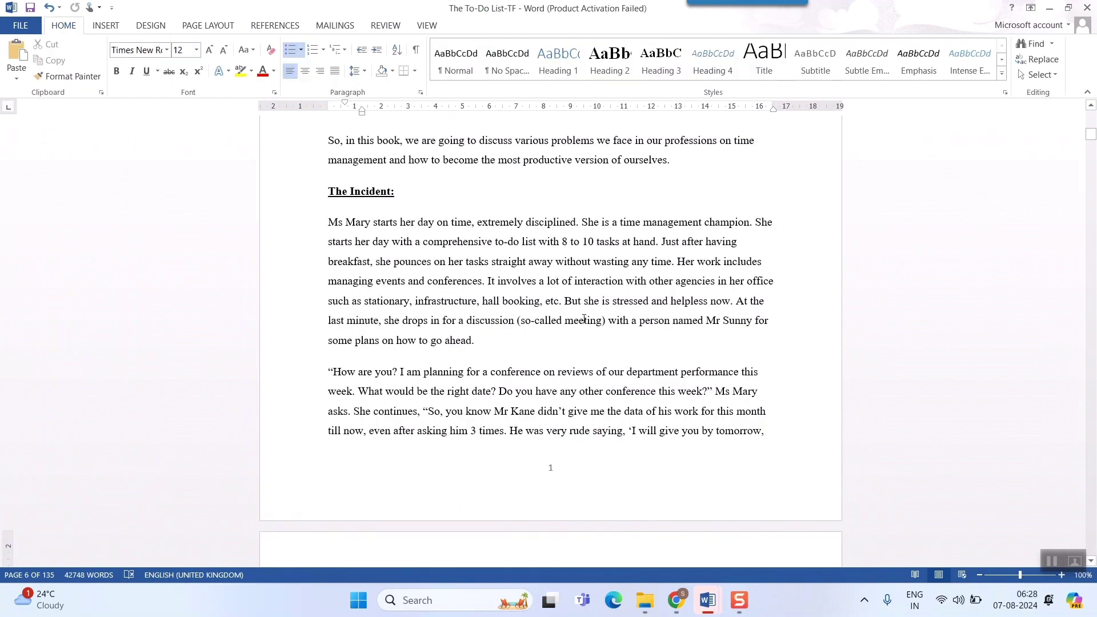
{"action": "scroll", "coordinate": [584, 319], "scroll_direction": "down", "scroll_amount": 3}
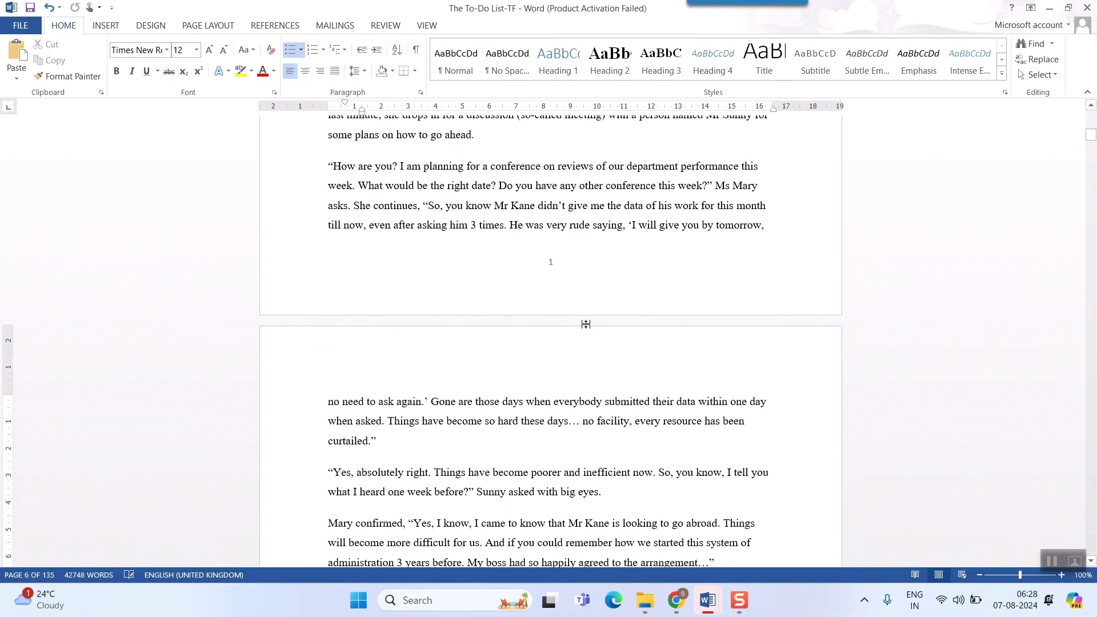
{"action": "scroll", "coordinate": [586, 323], "scroll_direction": "down", "scroll_amount": 3}
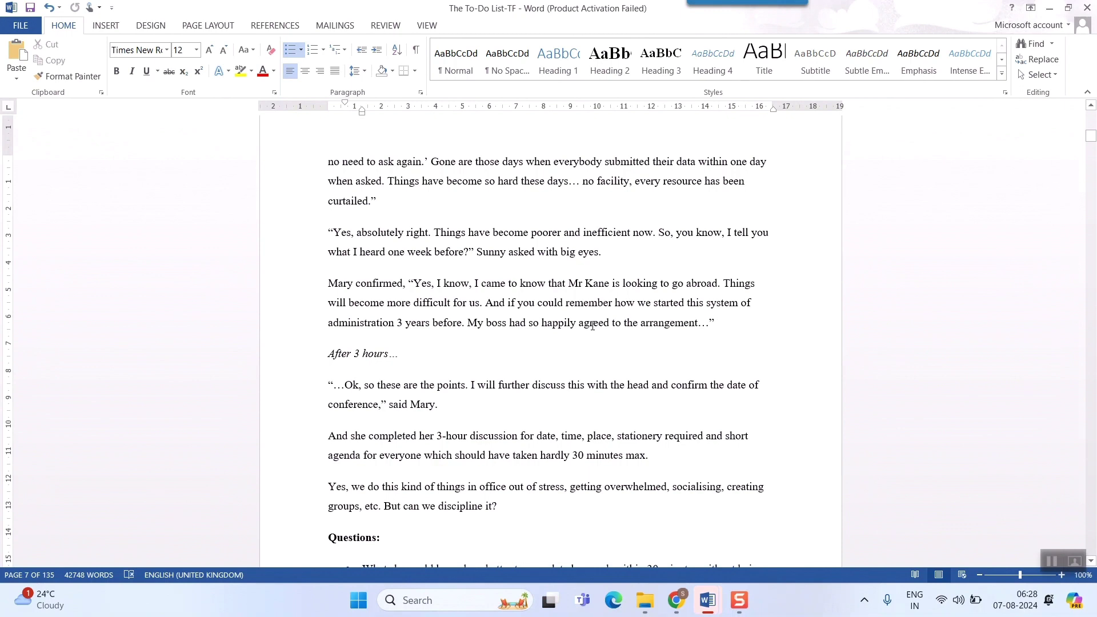
{"action": "scroll", "coordinate": [592, 325], "scroll_direction": "down", "scroll_amount": 6}
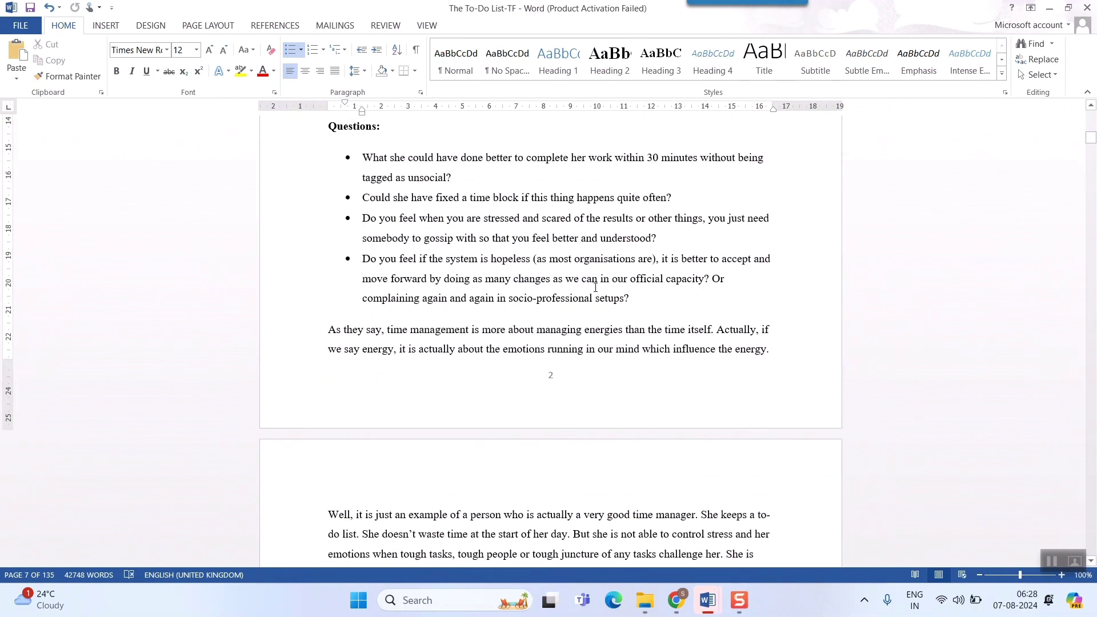